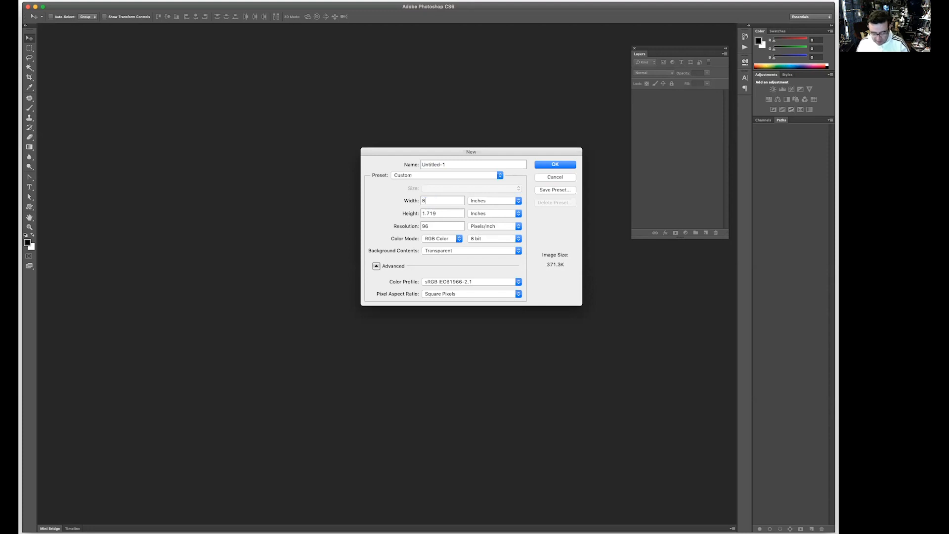
Create a transparent RGB document, 8.5 inches wide by 11 inches high, at 200 pixels/inch
left_click_drag(445, 212, 407, 228)
type("11")
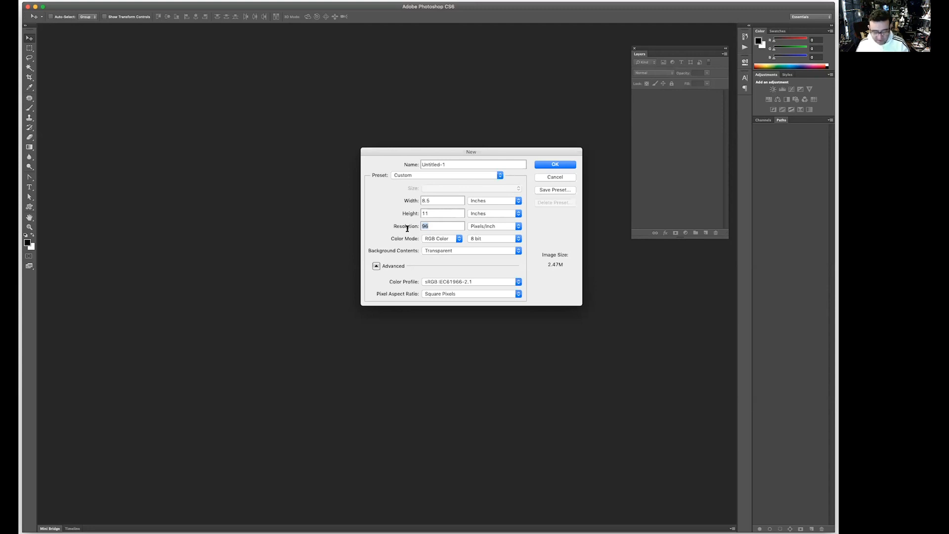
type("200")
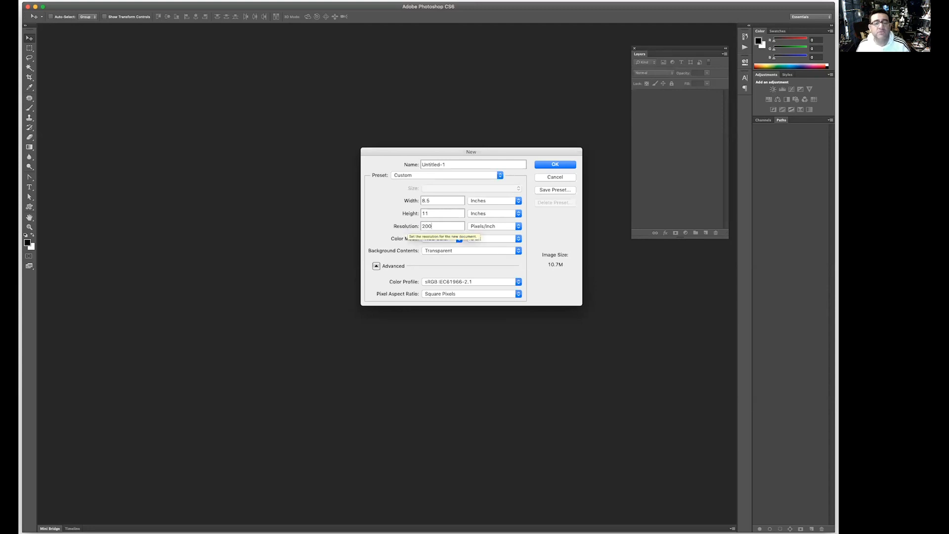
left_click(558, 164)
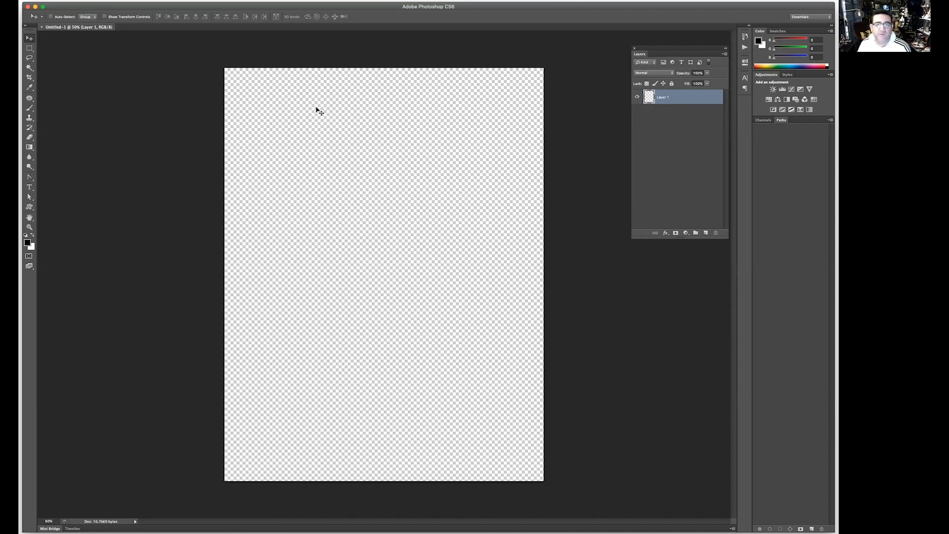
Fill the empty Layer 1 with white in Normal mode at 100% opacity
left_click(70, 1)
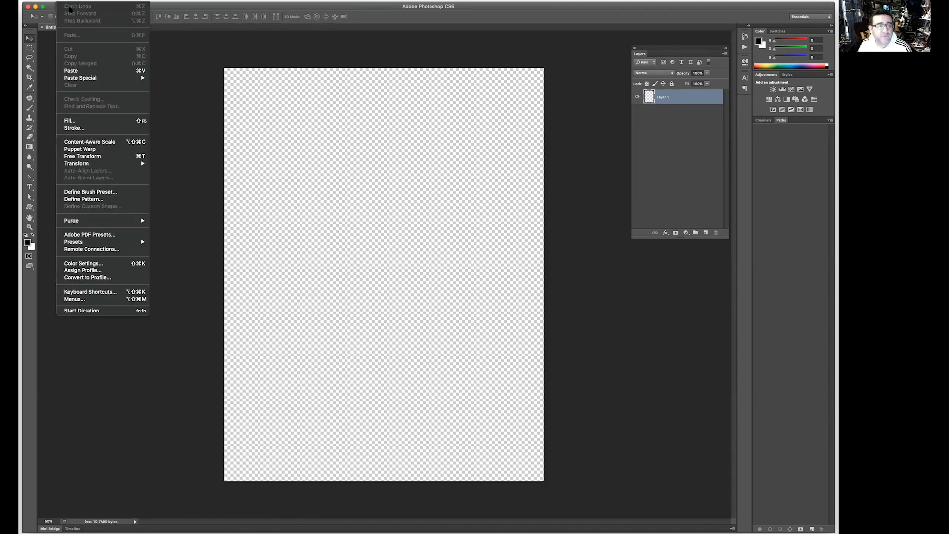
left_click(91, 120)
left_click(443, 231)
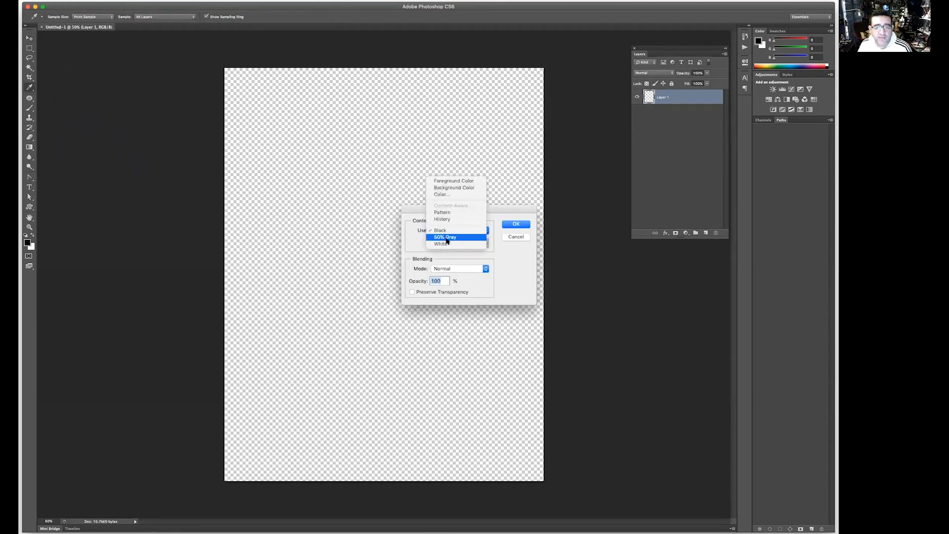
left_click(448, 247)
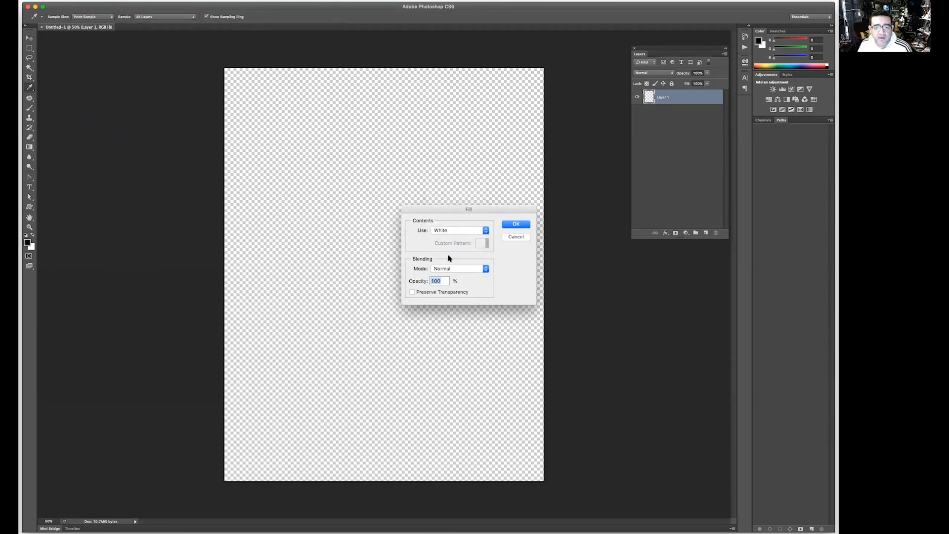
left_click(514, 224)
key("v")
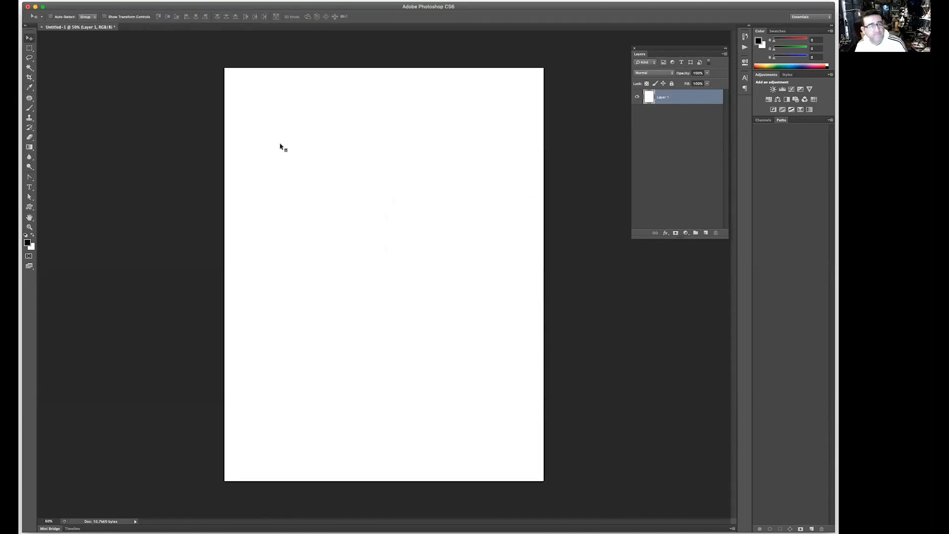
key("super+z")
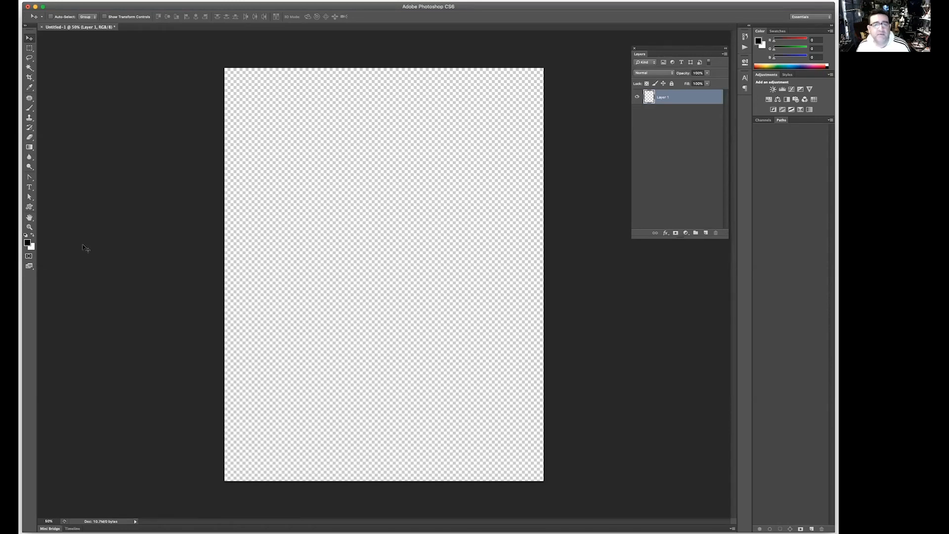
key("super+z")
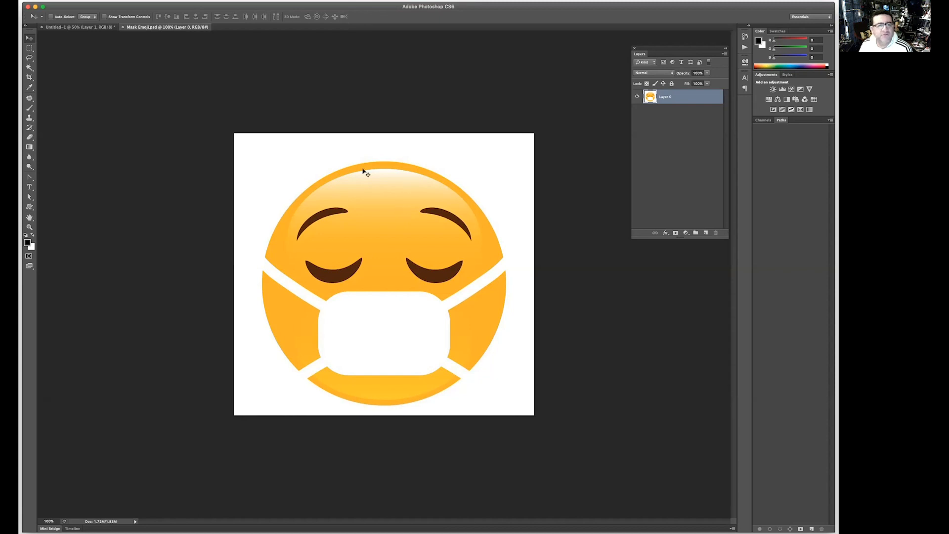
Float the Mask Emoji.psd document in its own window and copy its emoji layer onto the white page of Untitled-1
left_click_drag(193, 27, 424, 149)
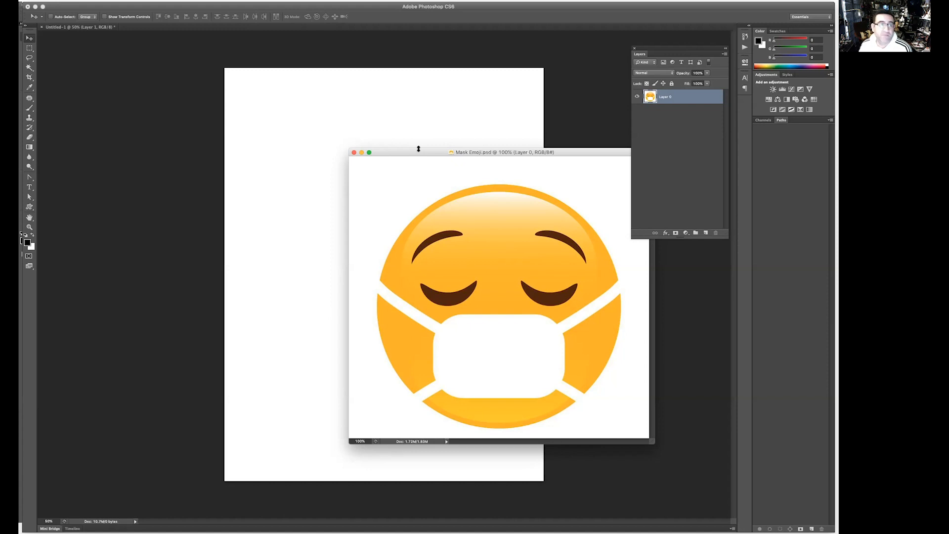
left_click_drag(418, 149, 404, 144)
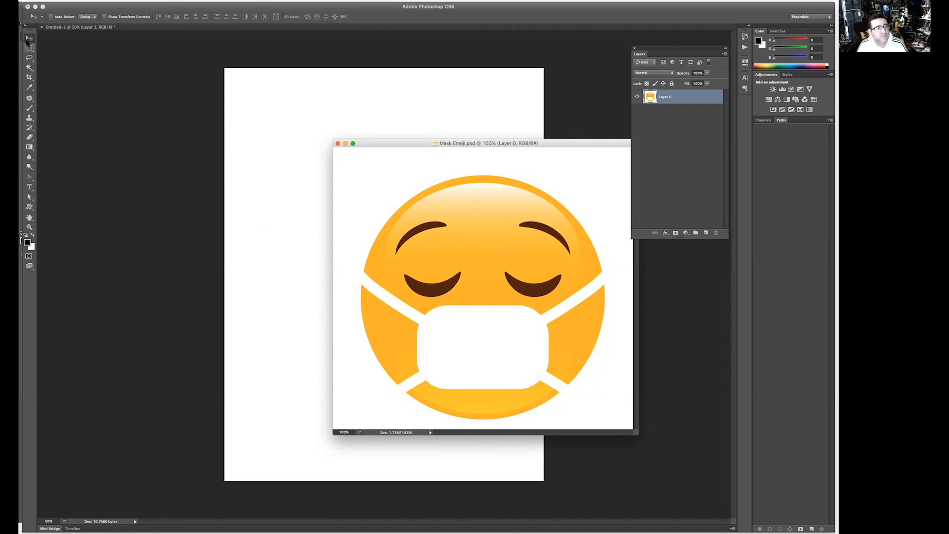
left_click_drag(422, 243, 389, 332)
Trim the excess white margins on all four sides of the emoji layer using rectangular marquee selections, leaving nothing selected
key("m")
left_click_drag(478, 458, 314, 413)
key("Delete")
key("ctrl+d")
left_click_drag(280, 271, 317, 447)
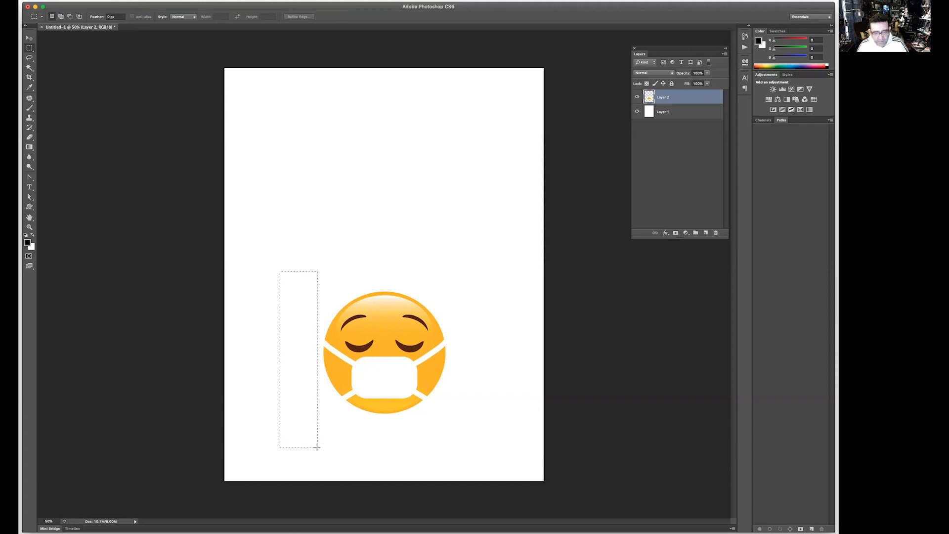
left_click_drag(268, 253, 494, 289)
left_click_drag(496, 444, 450, 278)
left_click(416, 271)
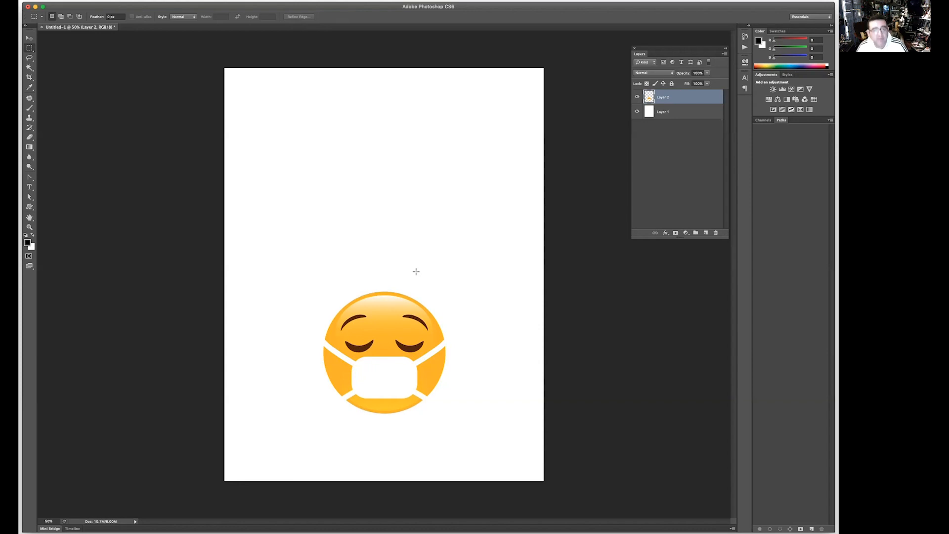
Select the connected white area around the emoji with the Magic Wand and cut it out of Layer 2
key("w")
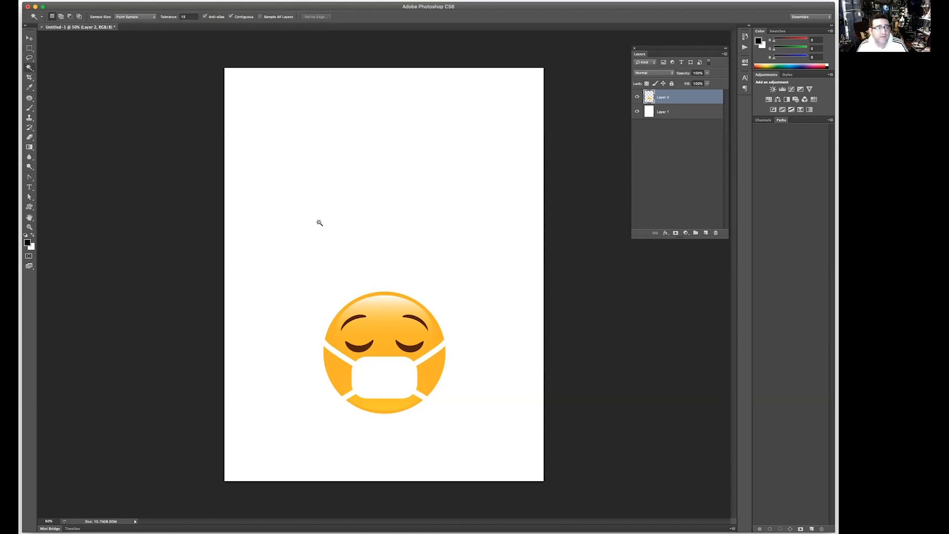
left_click_drag(29, 69, 64, 76)
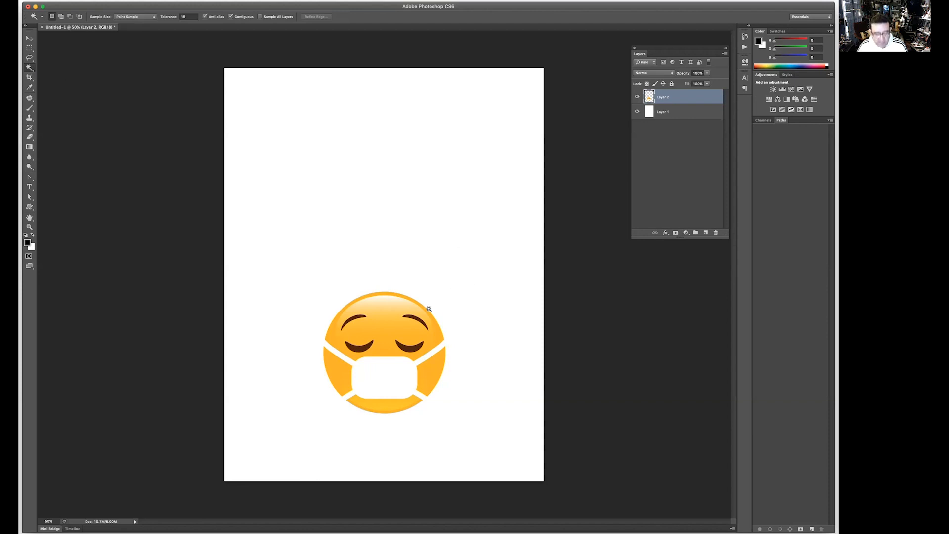
key("z")
left_click(395, 308)
left_click(399, 317)
left_click(399, 317)
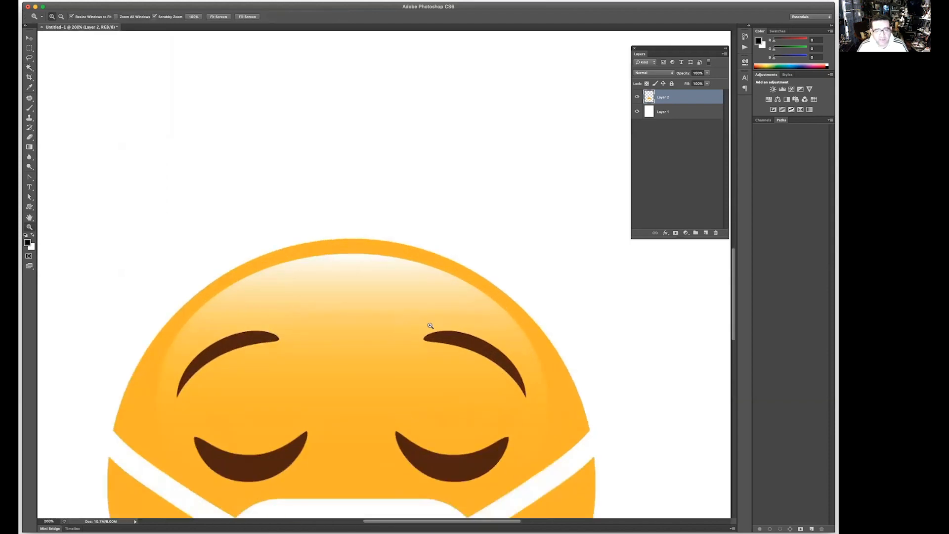
key("w")
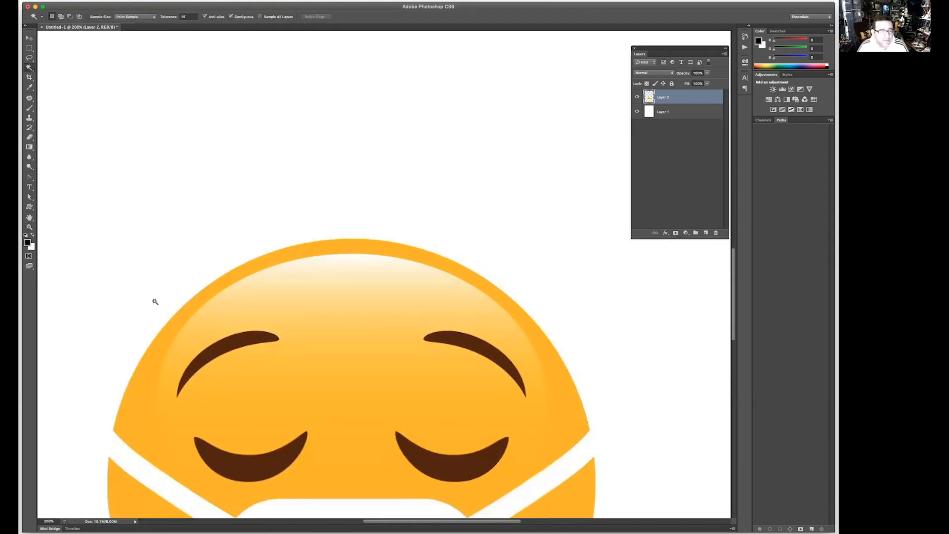
left_click(174, 293)
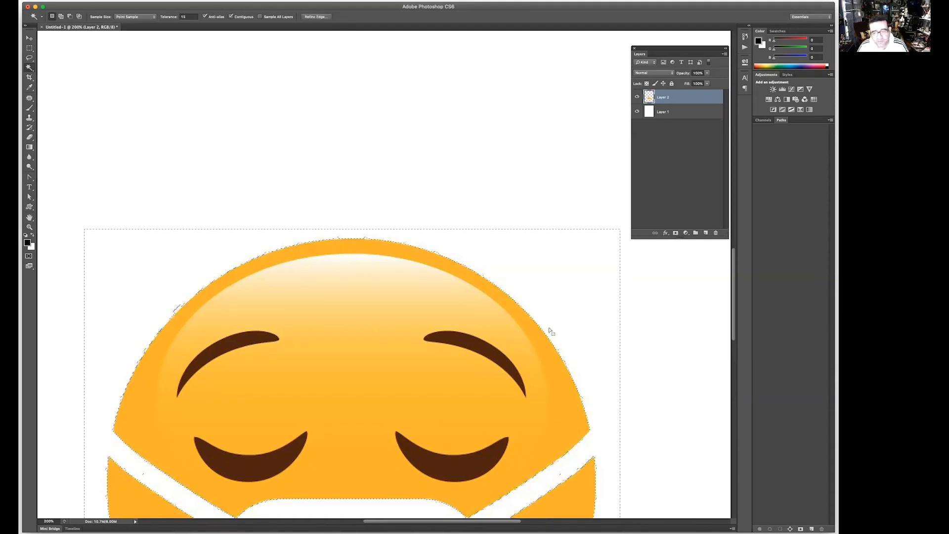
scroll(614, 410, "down", 3)
scroll(614, 410, "down", 10)
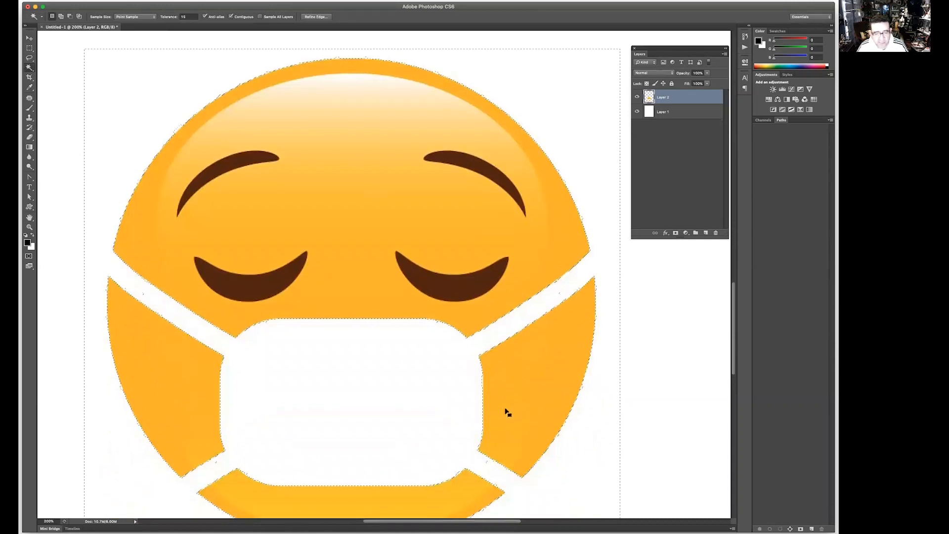
scroll(219, 333, "up", 14)
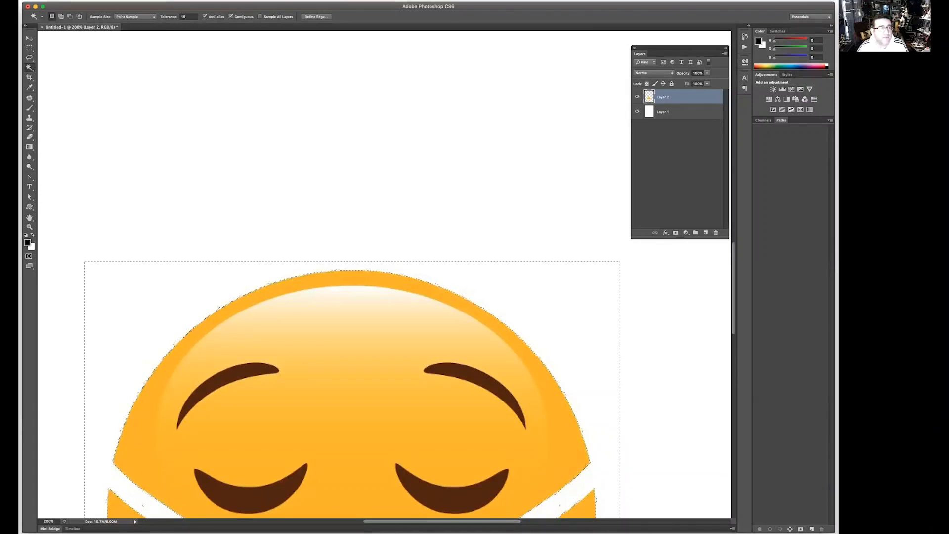
left_click(64, 2)
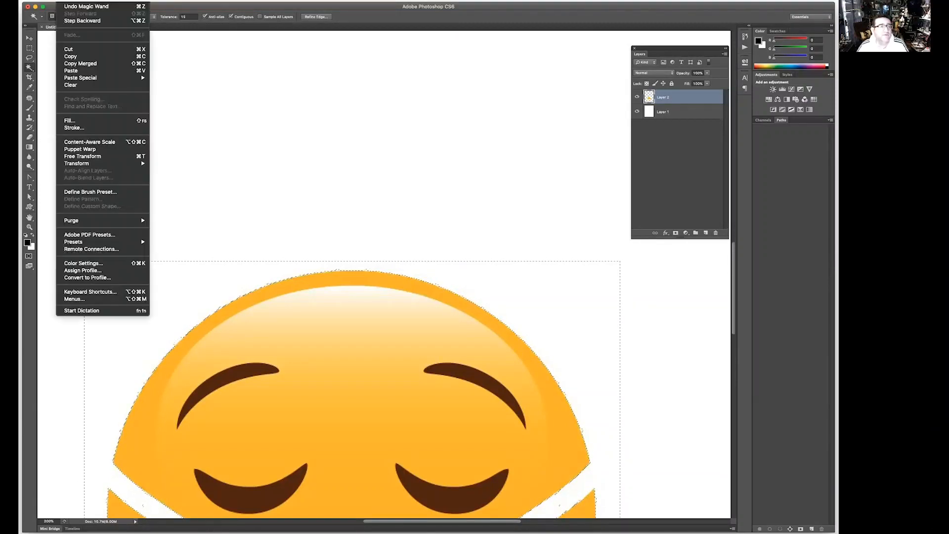
left_click(79, 50)
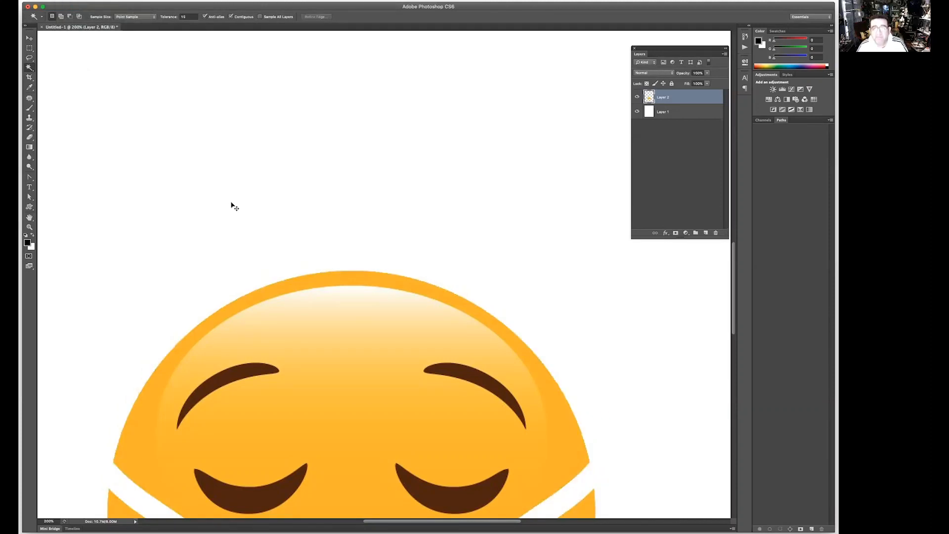
Move the emoji up to about the middle of the page
key("super+minus")
key("super+minus")
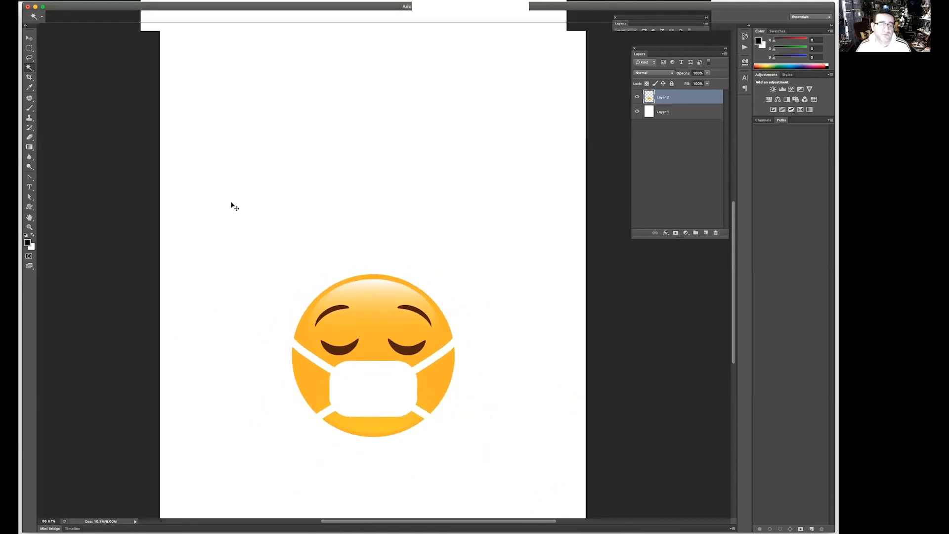
left_click_drag(382, 321, 380, 251)
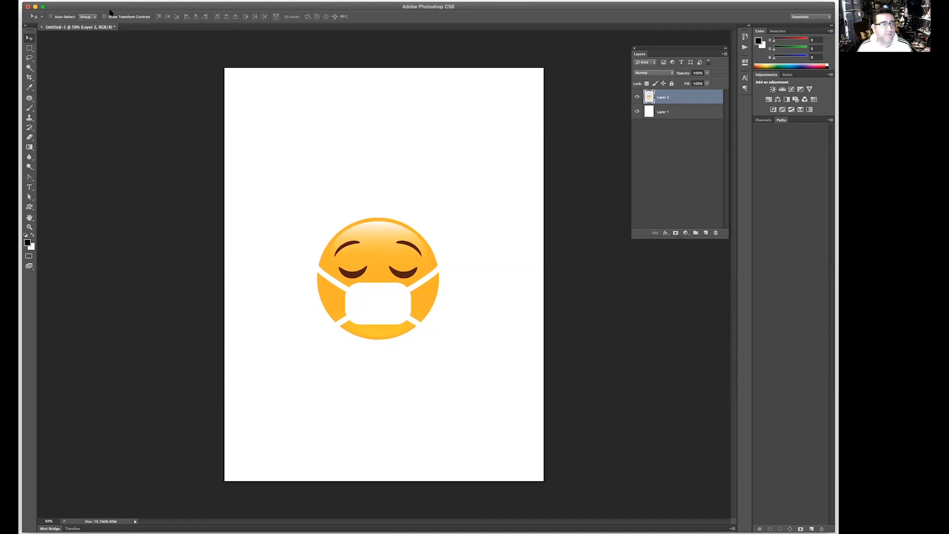
Enlarge the emoji with Free Transform to about 182% width and 174% height, and shift it slightly up and right
left_click(65, 1)
left_click(114, 157)
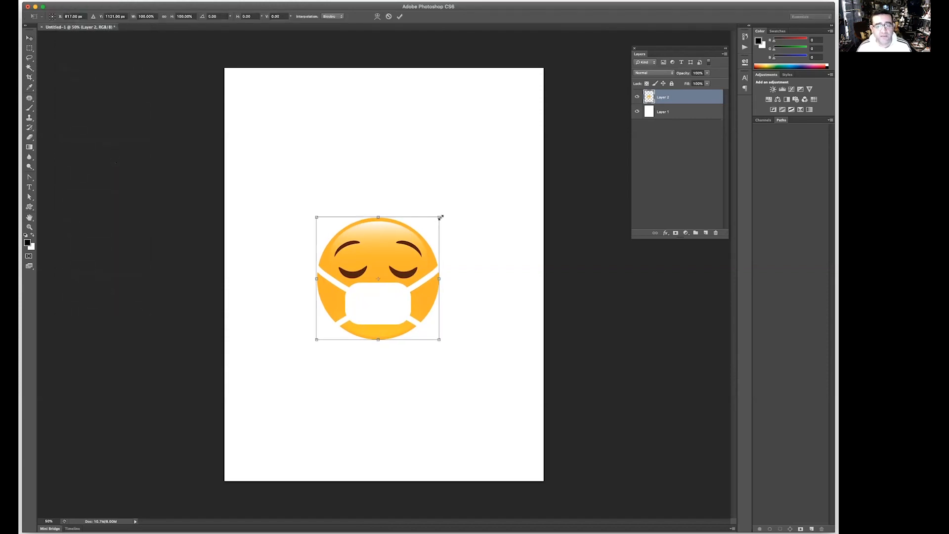
left_click_drag(441, 217, 494, 171)
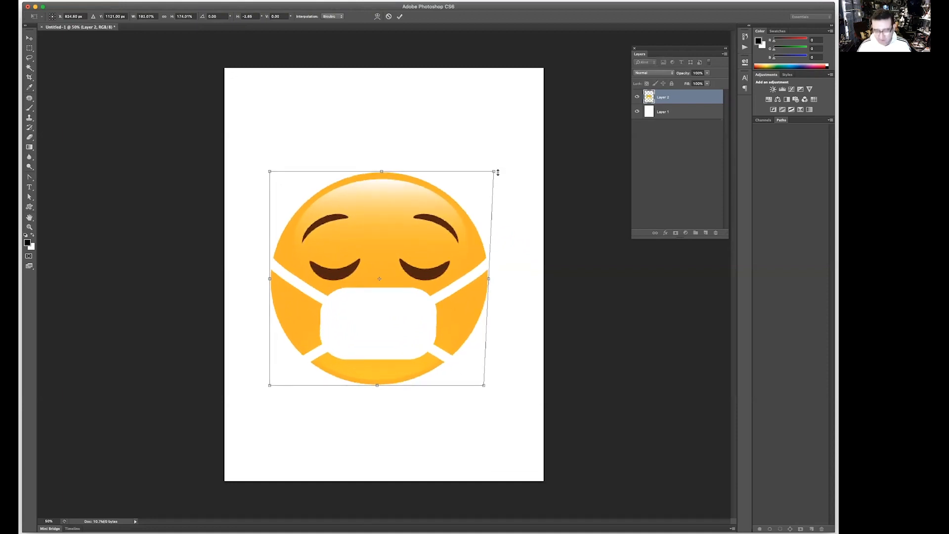
key("Return")
left_click_drag(437, 263, 446, 253)
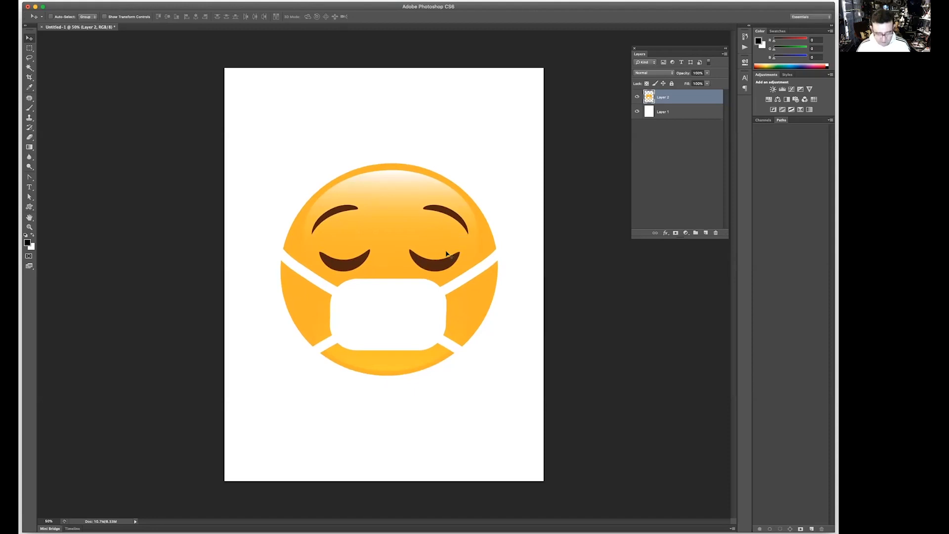
Pull the emoji's upper-right corner slightly inward with Free Transform to even out its shape, and nudge it slightly down and left
key("ctrl+t")
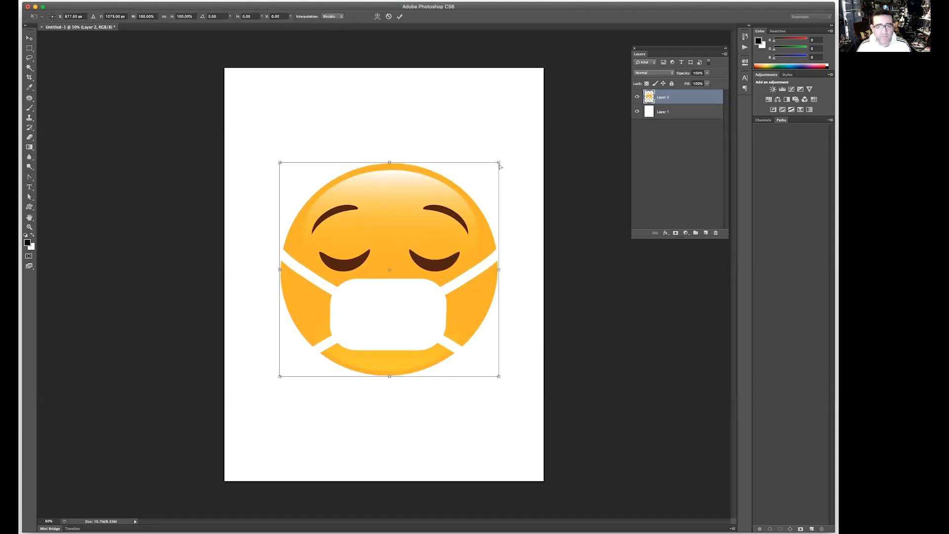
left_click_drag(499, 163, 493, 163)
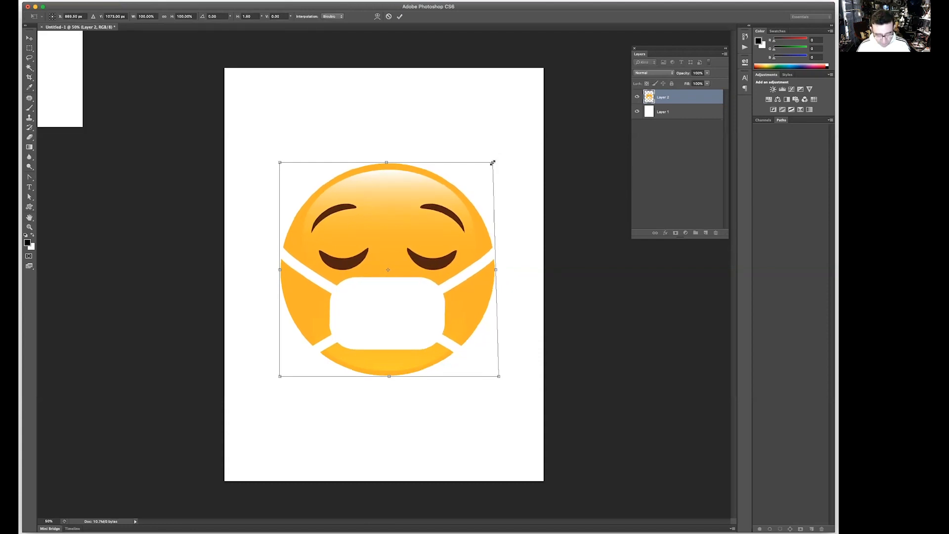
key("Return")
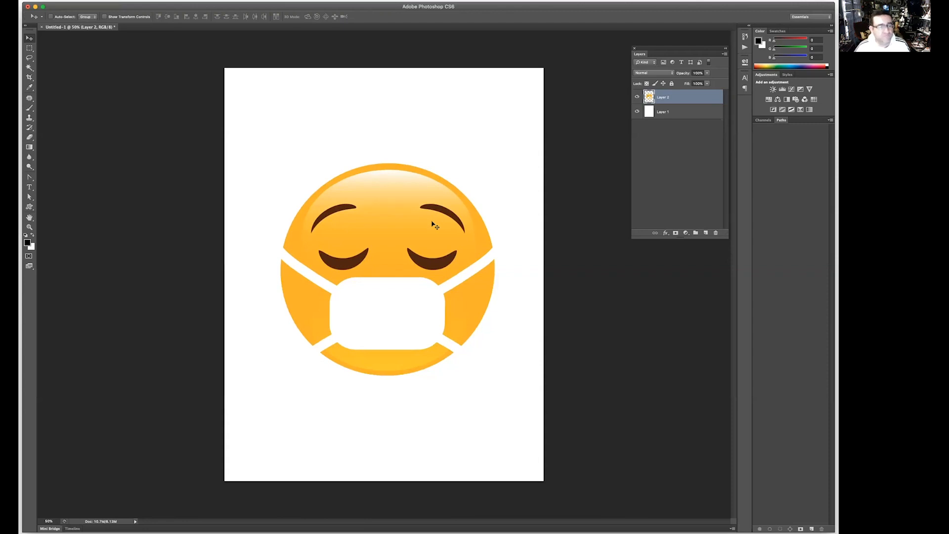
left_click_drag(432, 225, 425, 232)
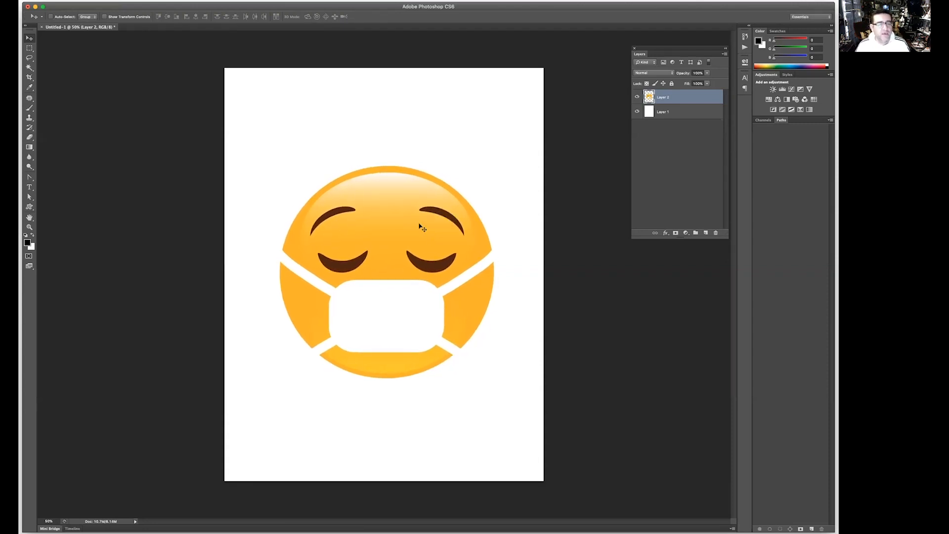
Sample the dark brown of the emoji's left eyebrow as the foreground color with the Eyedropper
key("z")
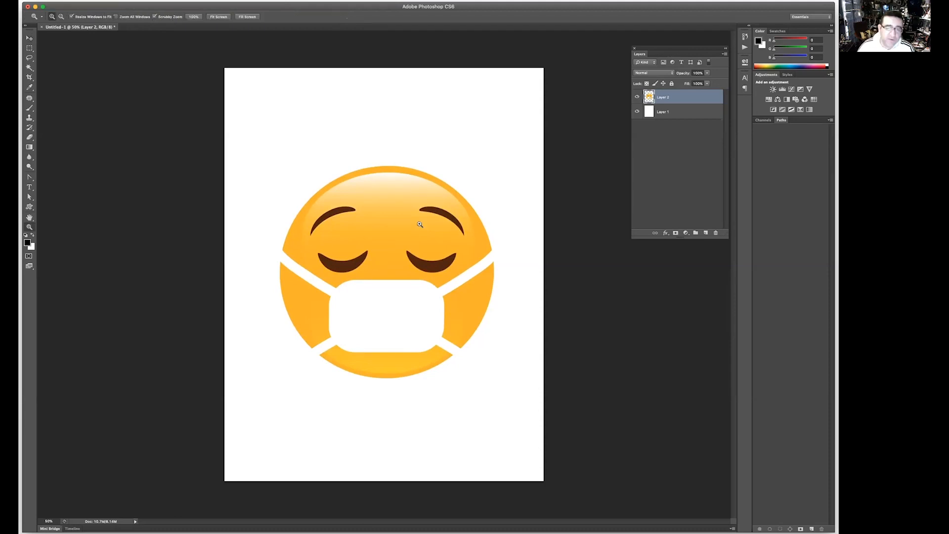
left_click(344, 213)
left_click(334, 199)
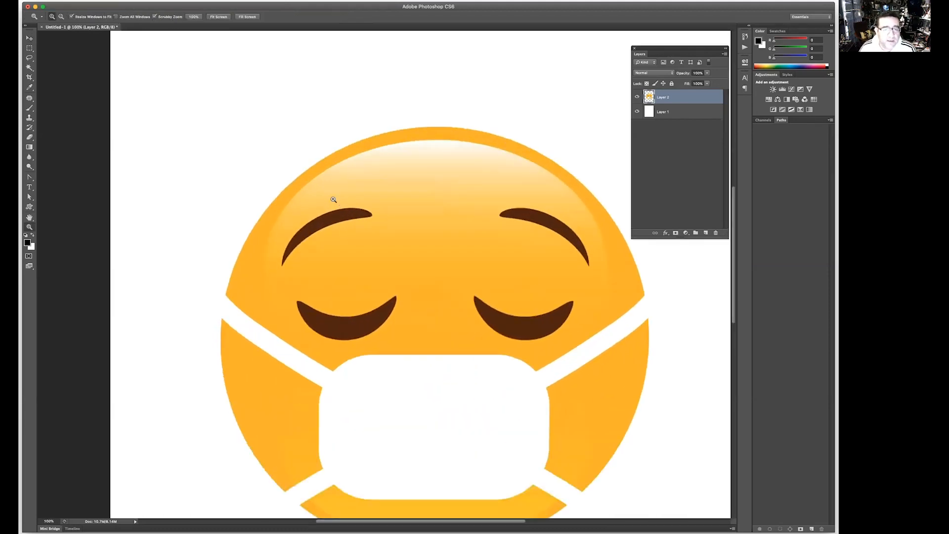
left_click(335, 199)
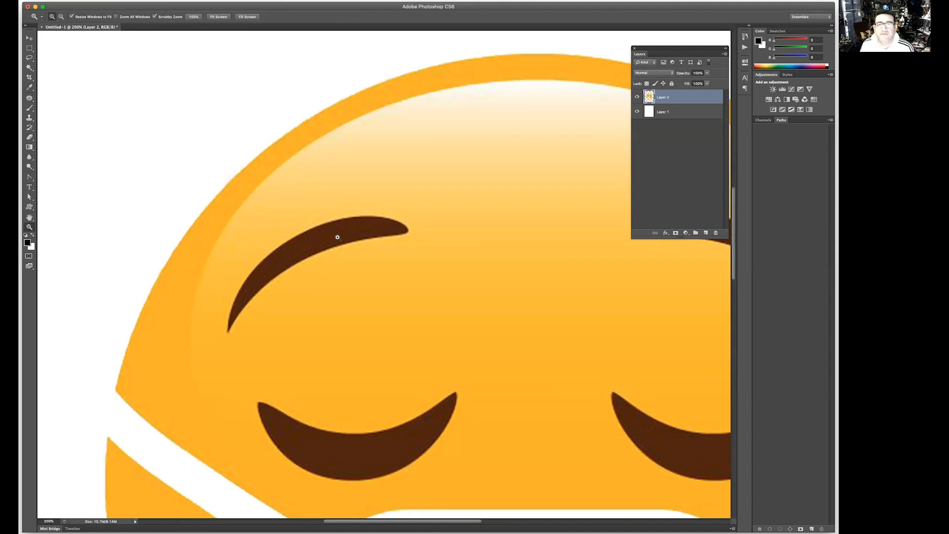
key("i")
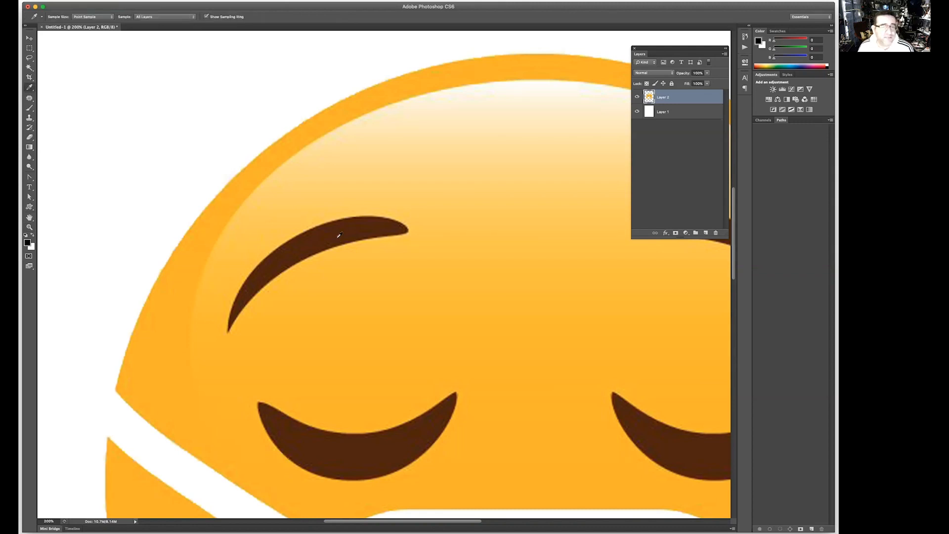
left_click(30, 90)
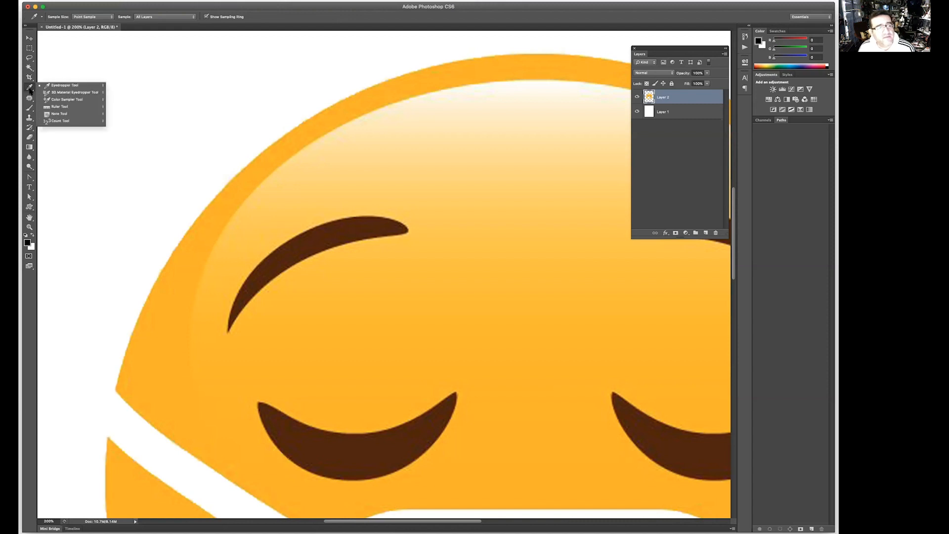
left_click(61, 84)
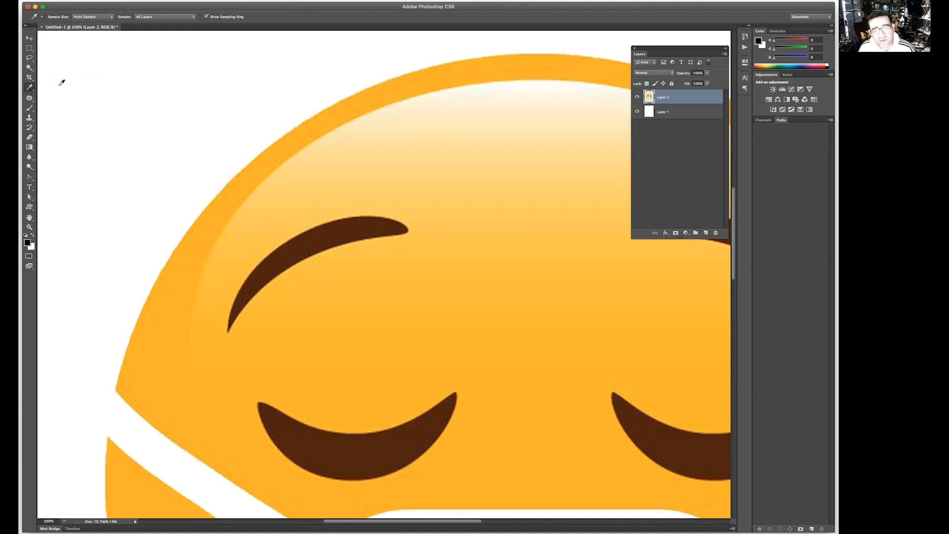
left_click(359, 224)
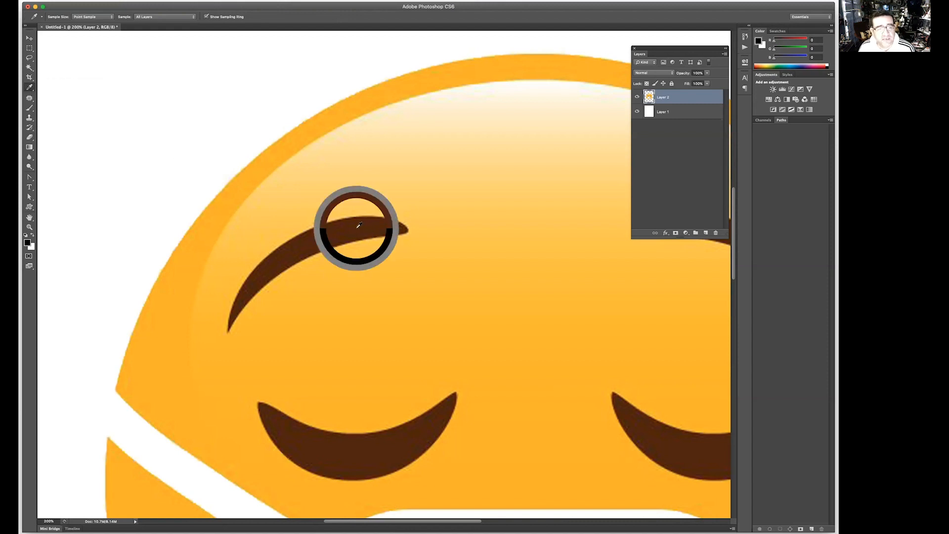
left_click_drag(358, 225, 278, 253)
left_click(32, 236)
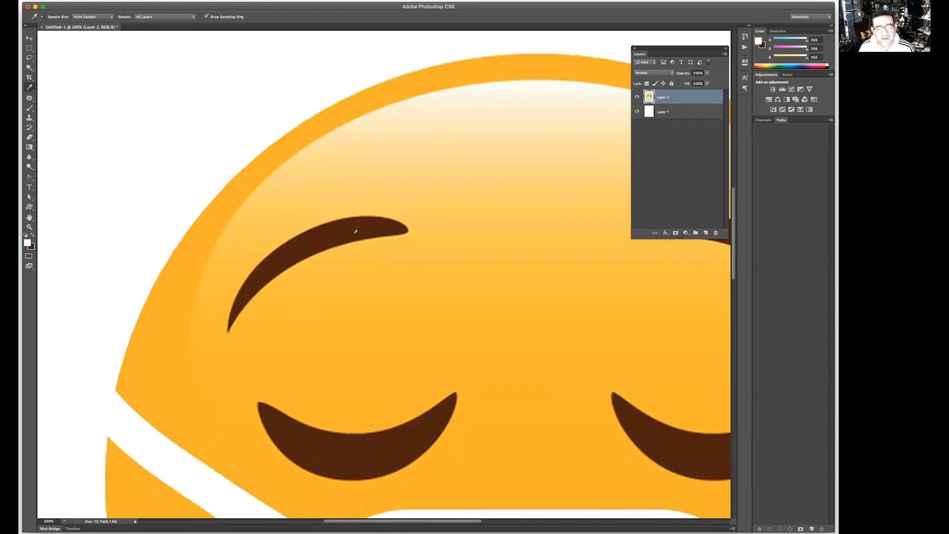
mouse_move(355, 230)
left_mouse_down()
mouse_move(336, 232)
mouse_move(319, 217)
mouse_move(275, 149)
mouse_move(345, 228)
left_mouse_up()
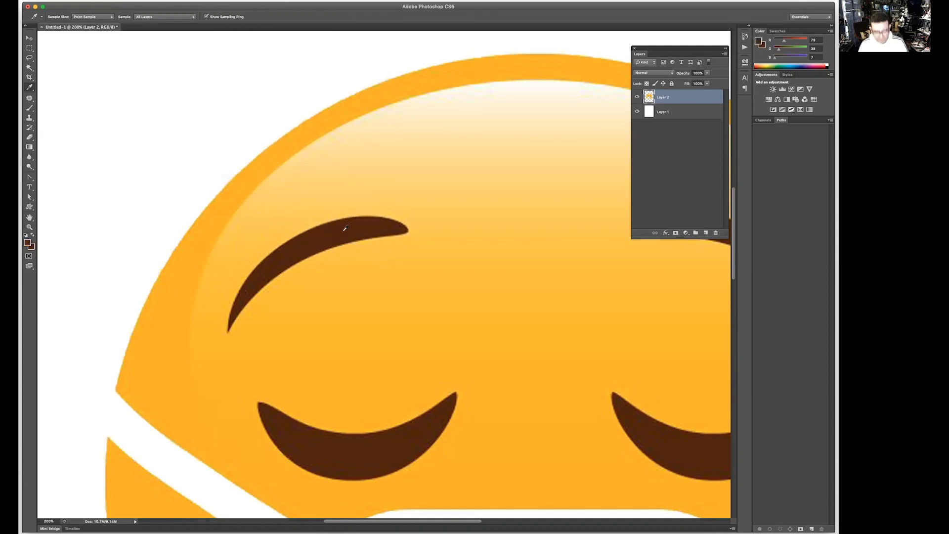
Add centered horizontal text above the emoji on two lines: "To do your task" and "Wear a Mask!"
key("super+0")
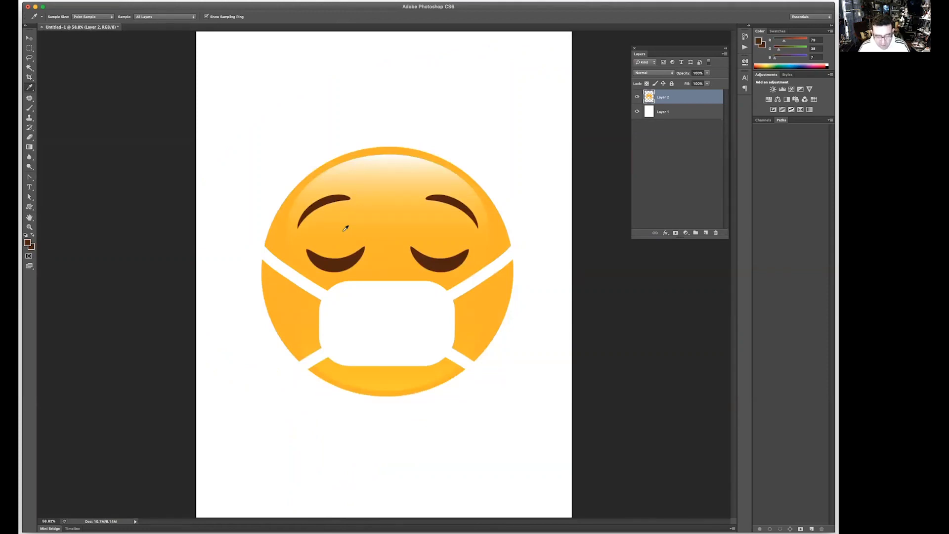
left_click(30, 188)
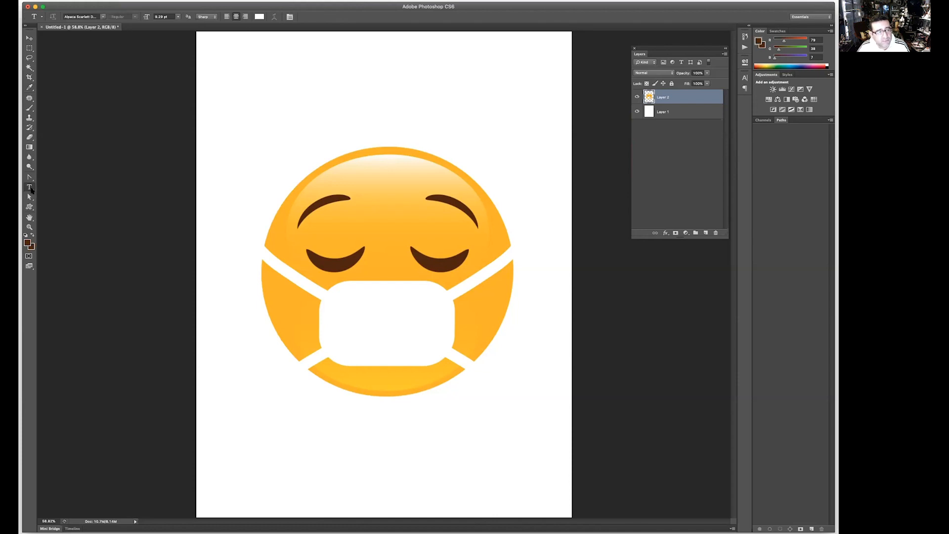
right_click(31, 189)
left_click(46, 186)
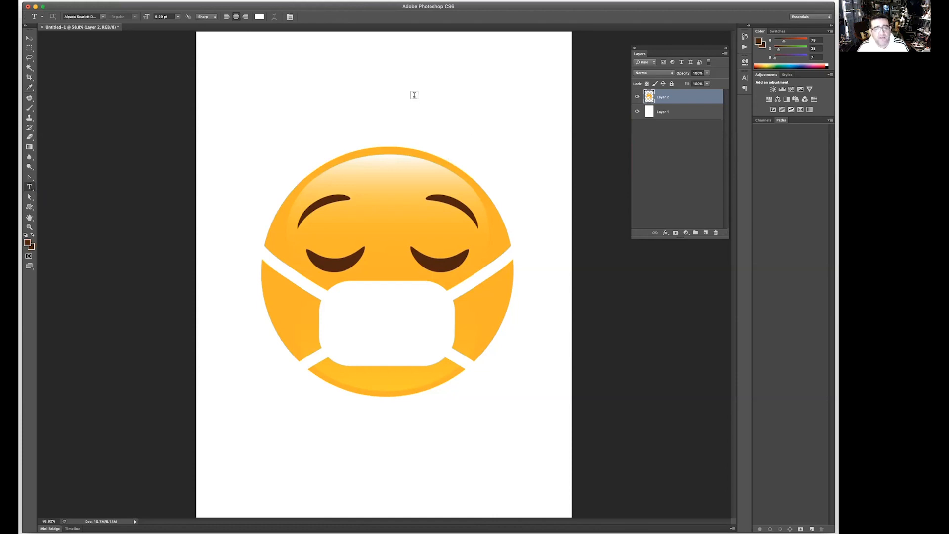
left_click(384, 105)
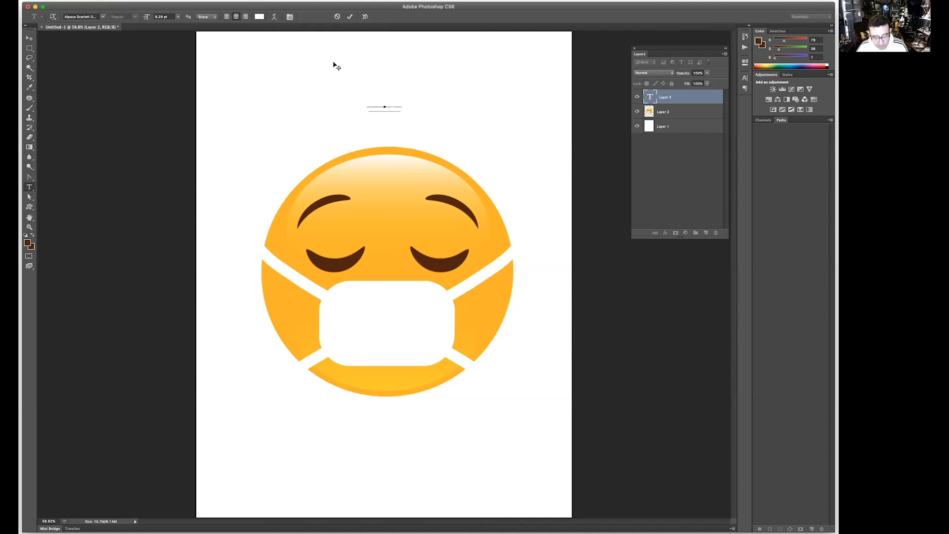
Color all of the new two-line text with the sampled dark brown, 4f2607
key("super+a")
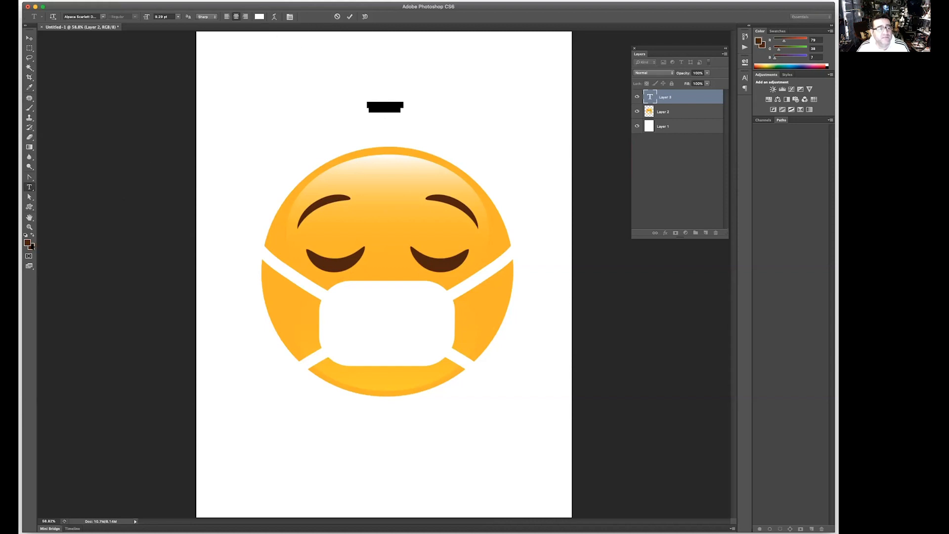
left_click(27, 242)
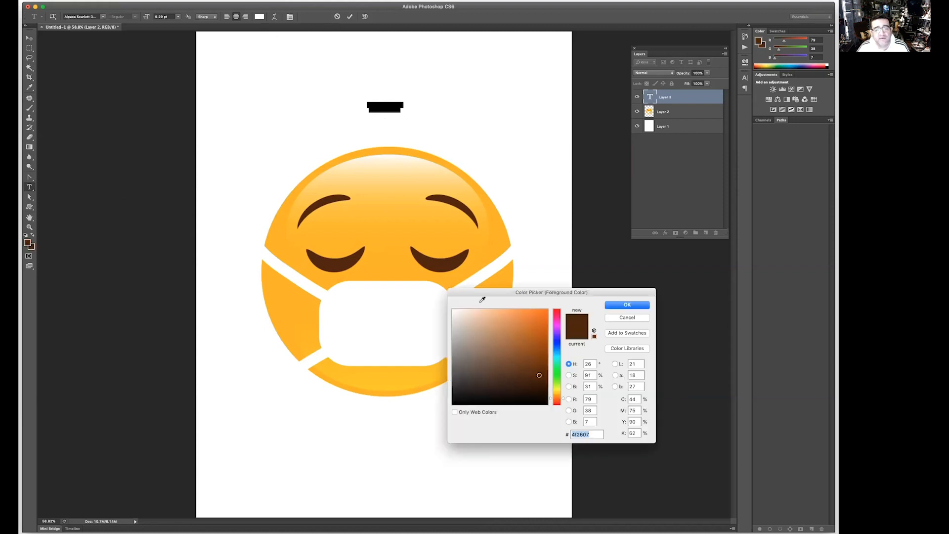
left_click(623, 304)
left_click(30, 38)
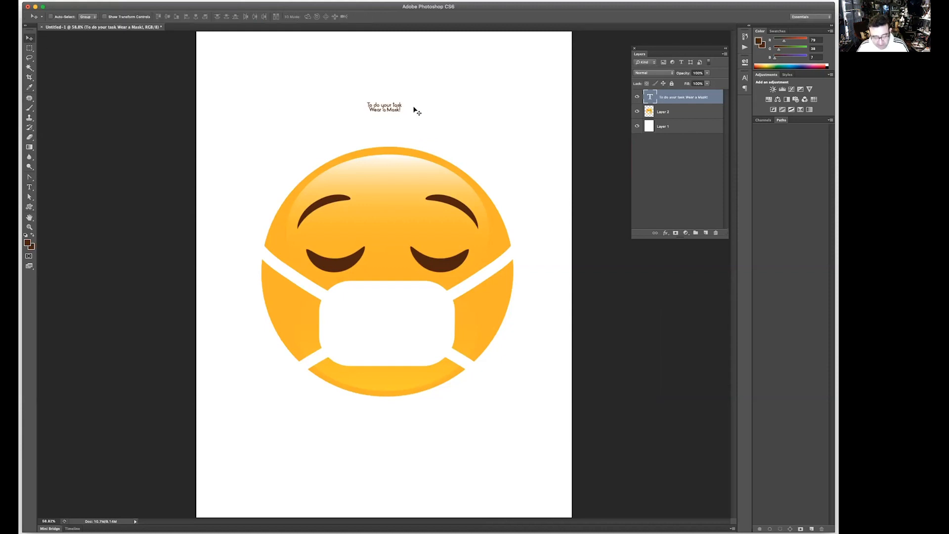
Enlarge the two-line text with Free Transform until it spans most of the page width above the emoji
key("super+t")
left_click_drag(364, 100, 219, 56)
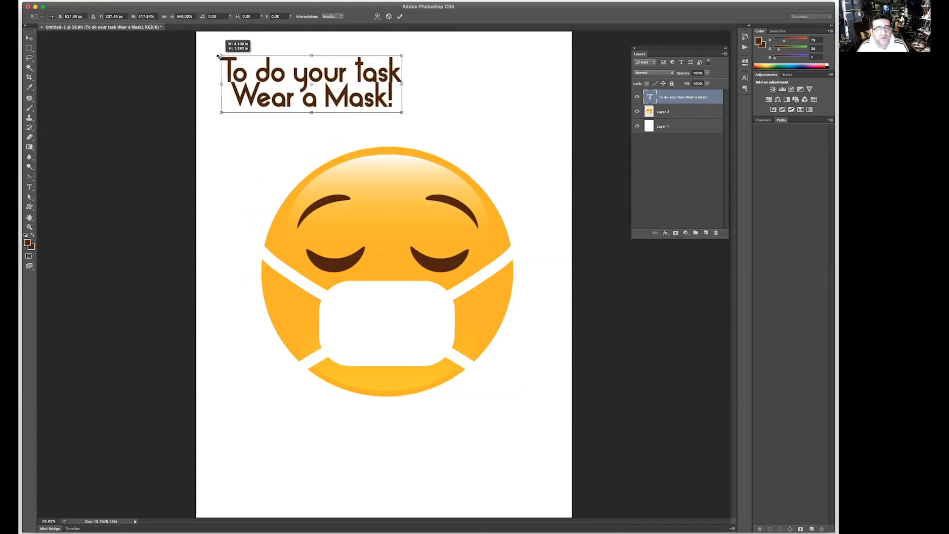
left_click_drag(402, 112, 526, 119)
left_click_drag(555, 91, 513, 115)
key("Return")
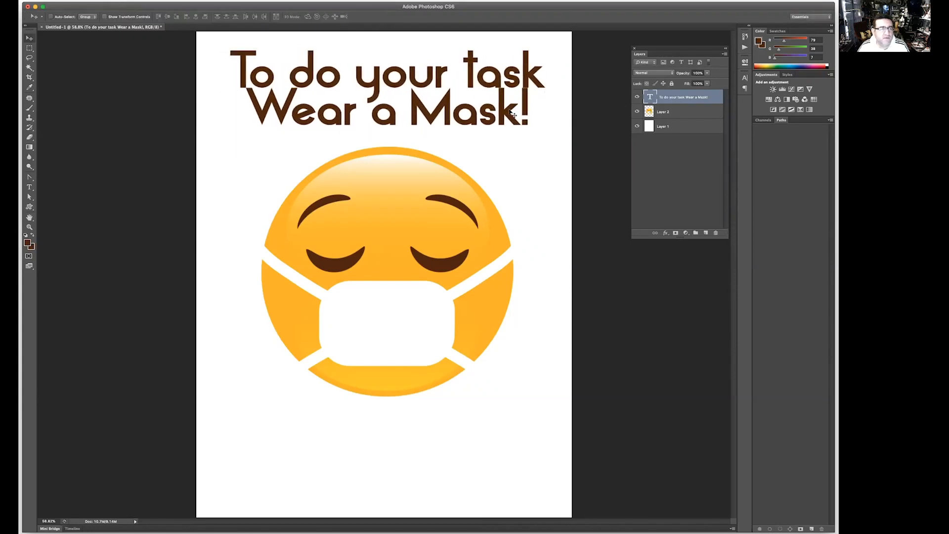
Shrink the two-line text slightly with Free Transform, keeping it centered above the emoji
key("t")
left_click(484, 113)
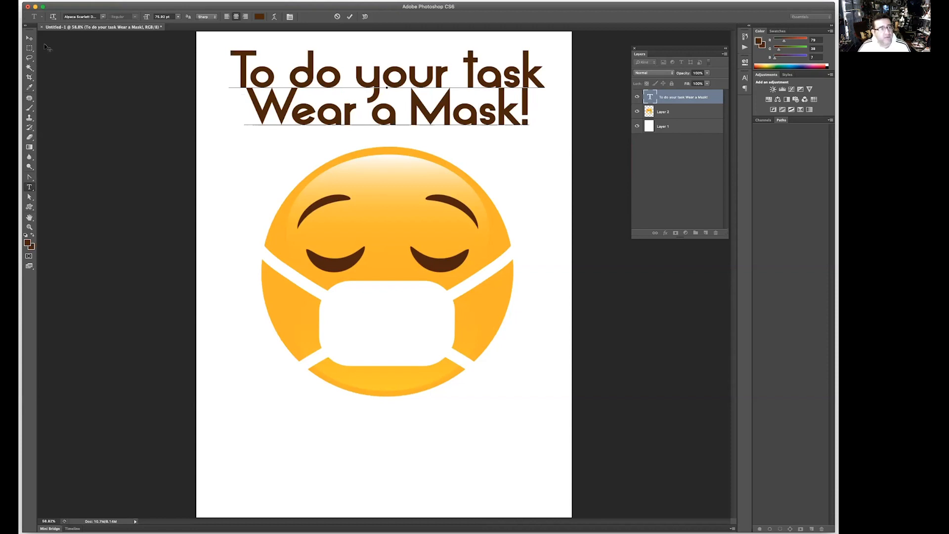
left_click(29, 38)
key("ctrl+t")
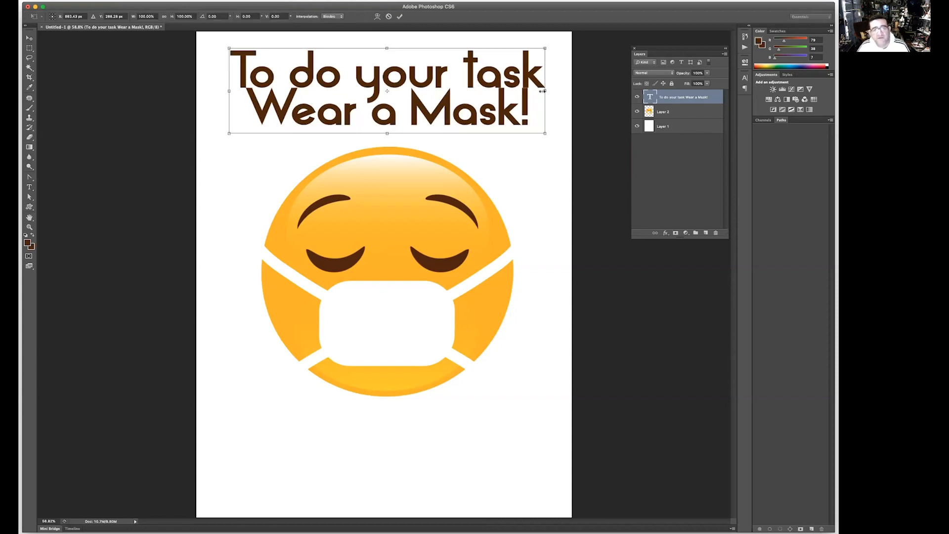
left_click_drag(544, 91, 499, 102)
key("Return")
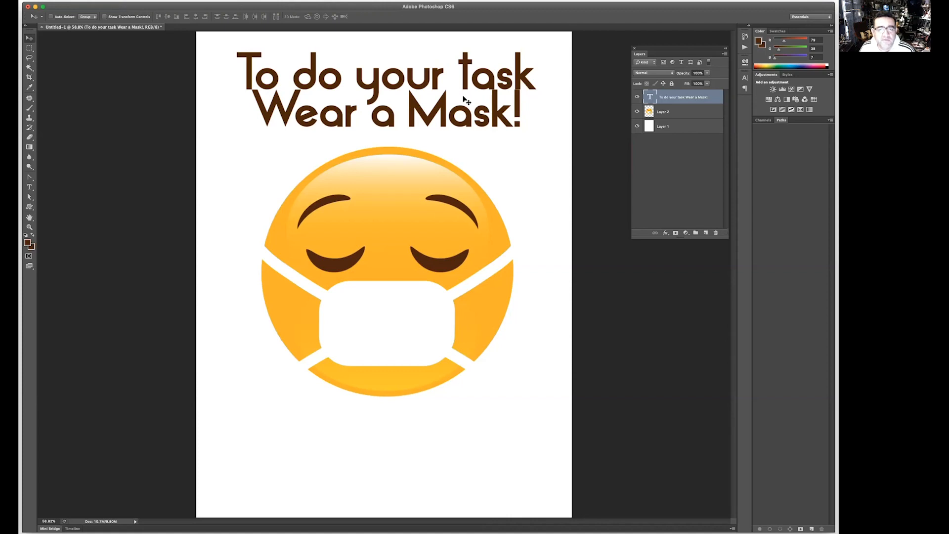
Add two periods after "task" at the end of the first text line
key("t")
left_click(527, 74)
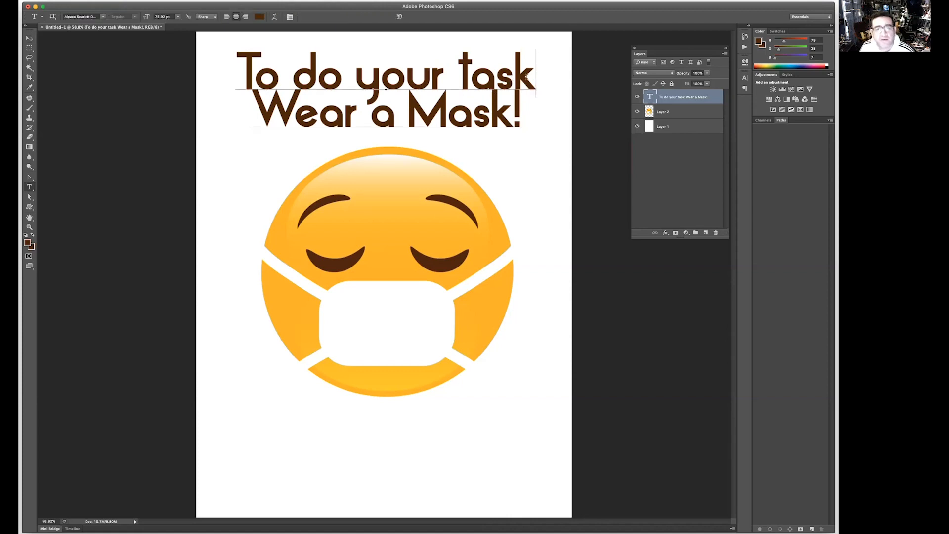
type("..")
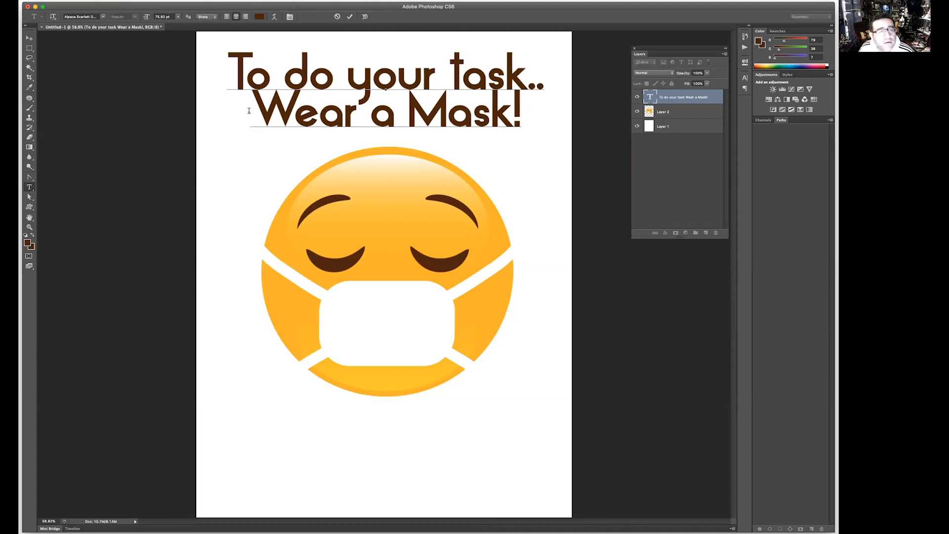
Cut the line "Wear a Mask!" out of the text above the emoji
left_click_drag(249, 110, 536, 125)
key("super+c")
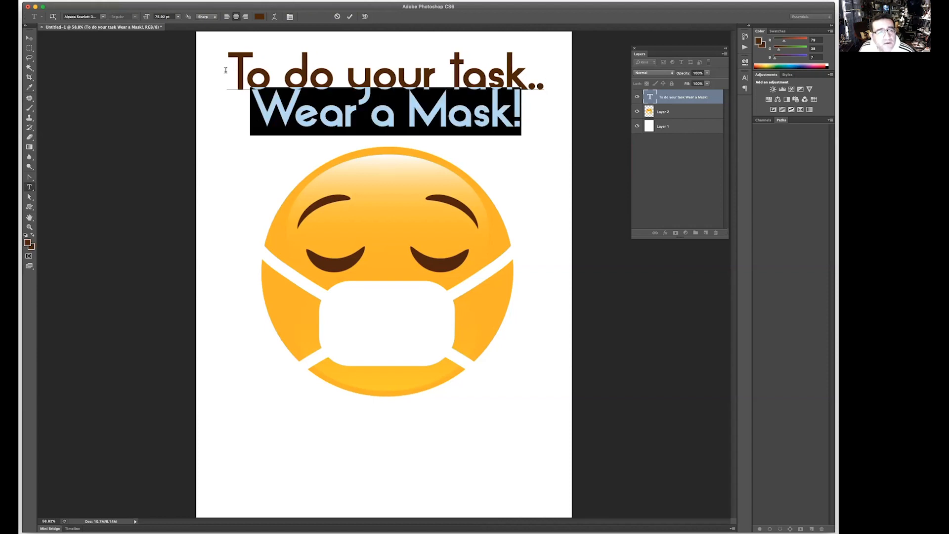
left_click(65, 1)
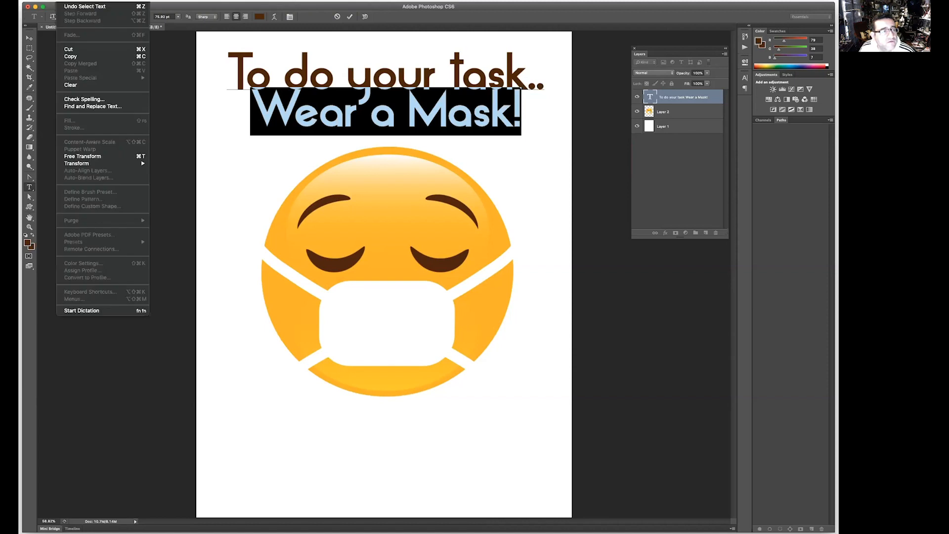
left_click(74, 49)
left_click(29, 38)
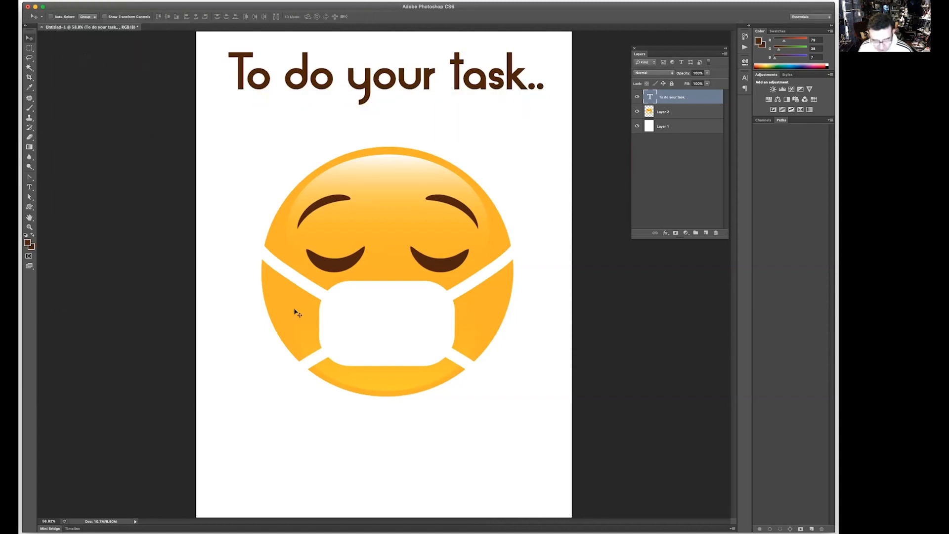
Paste "Wear a Mask!" as a separate text layer below the emoji
key("t")
left_click(391, 452)
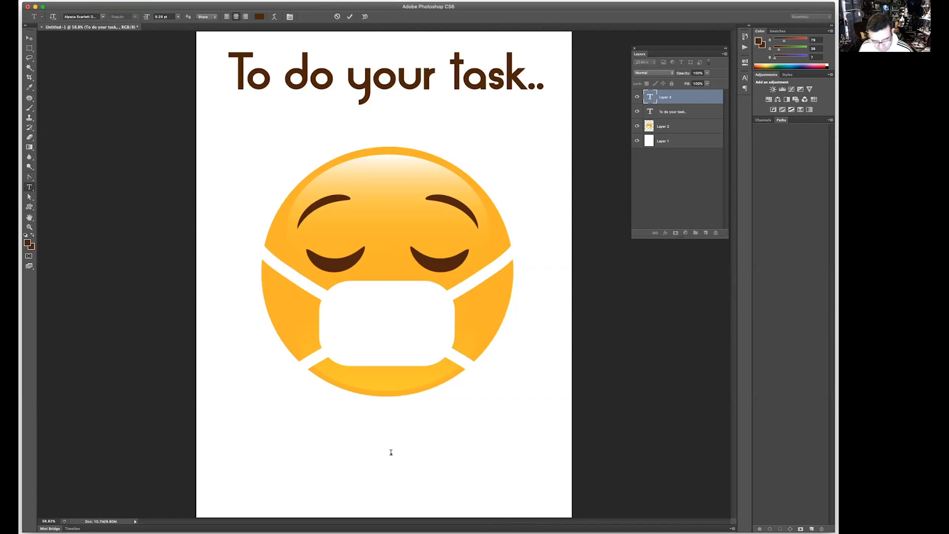
left_click(74, 1)
left_click(71, 71)
left_click(29, 38)
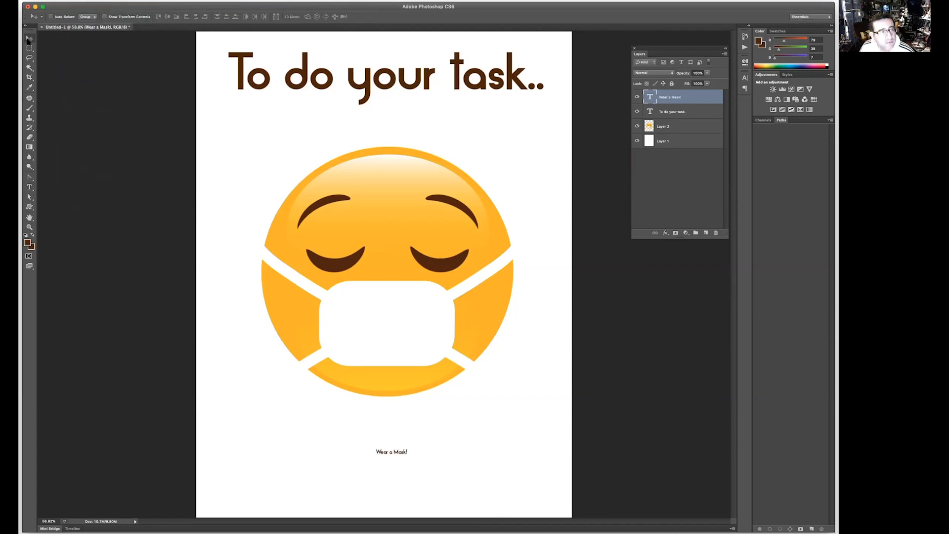
Enlarge "Wear a Mask!" to 1054% with Free Transform and move it down clear of the emoji
key("ctrl+t")
left_click_drag(412, 448, 556, 421)
left_click_drag(376, 421, 224, 393)
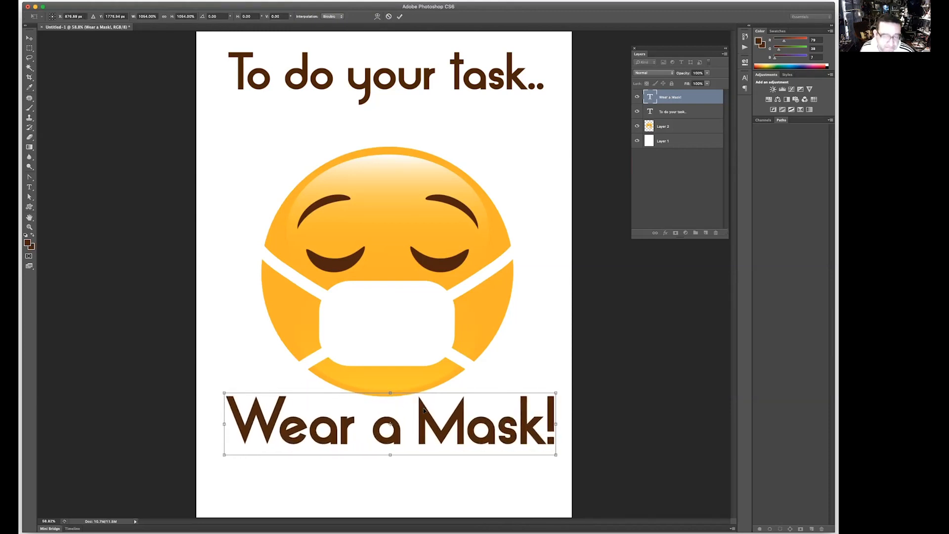
key("Return")
left_click_drag(423, 409, 419, 432)
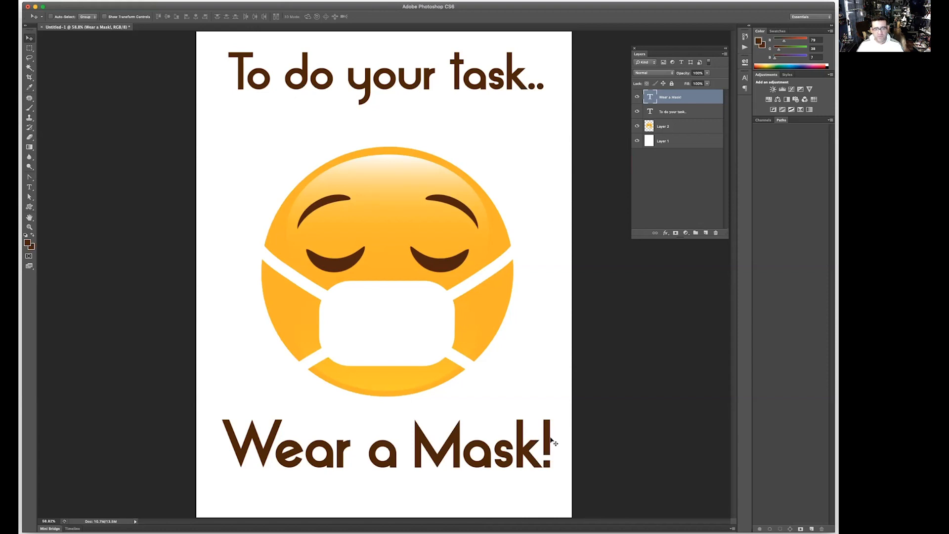
Capitalize the word "task" in the upper text so it reads "To do your Task.."
key("t")
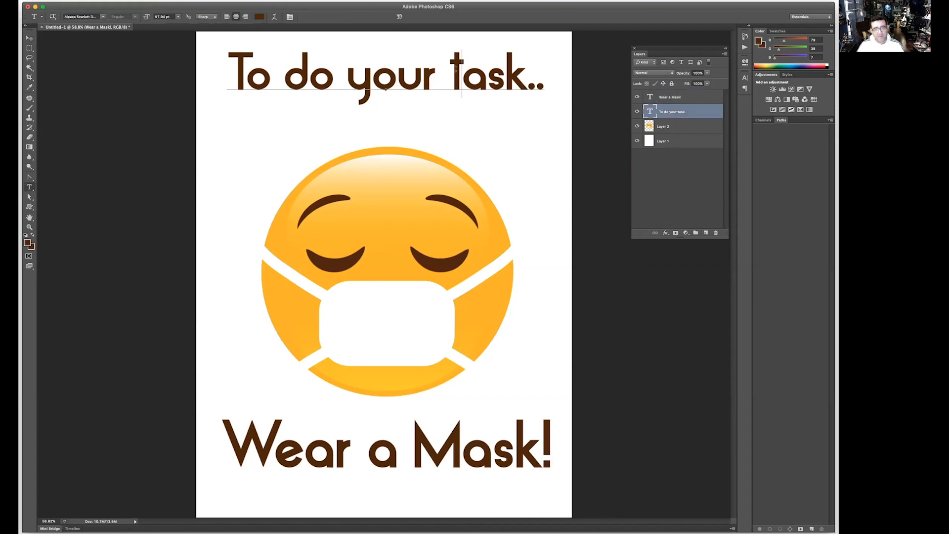
left_click_drag(448, 69, 456, 67)
type("T")
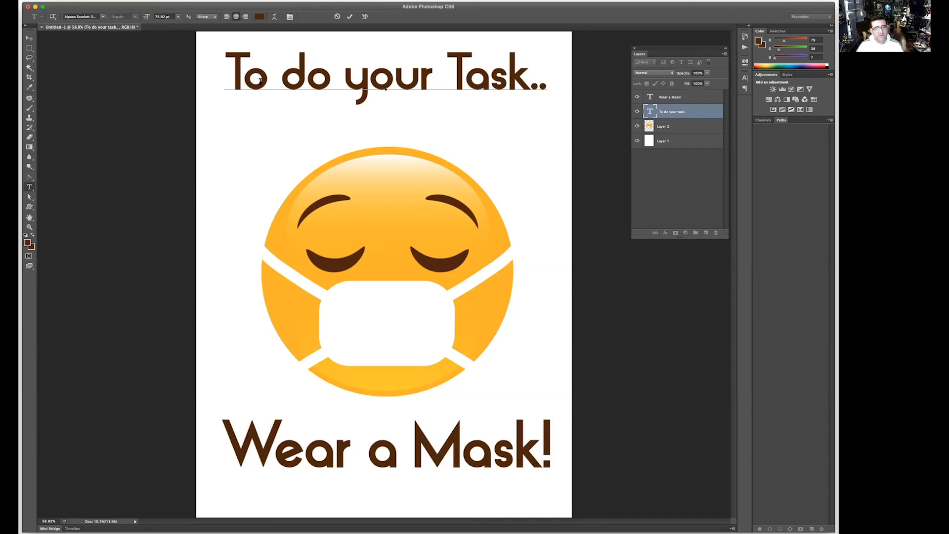
left_click(29, 39)
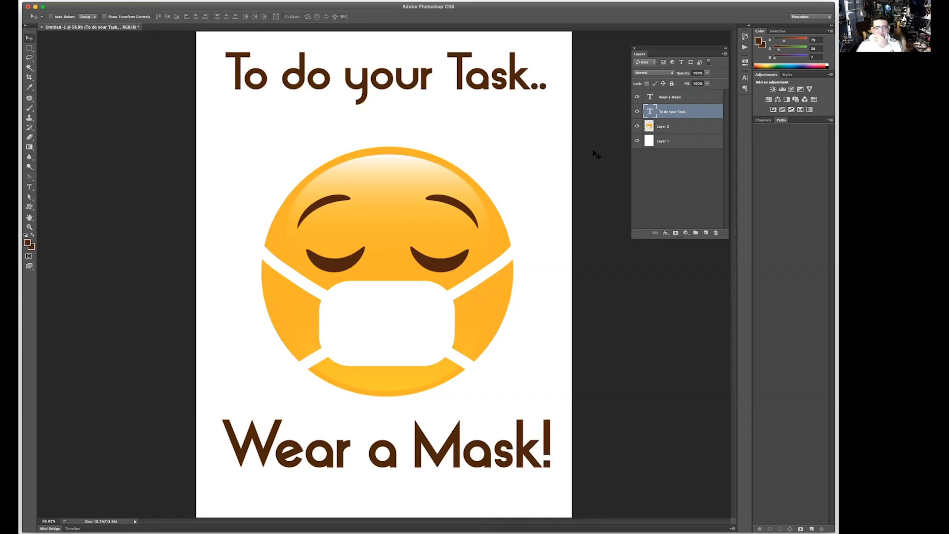
Sample the emoji's orange rim as the background color and its pale yellow highlight as the foreground color
left_click(664, 127)
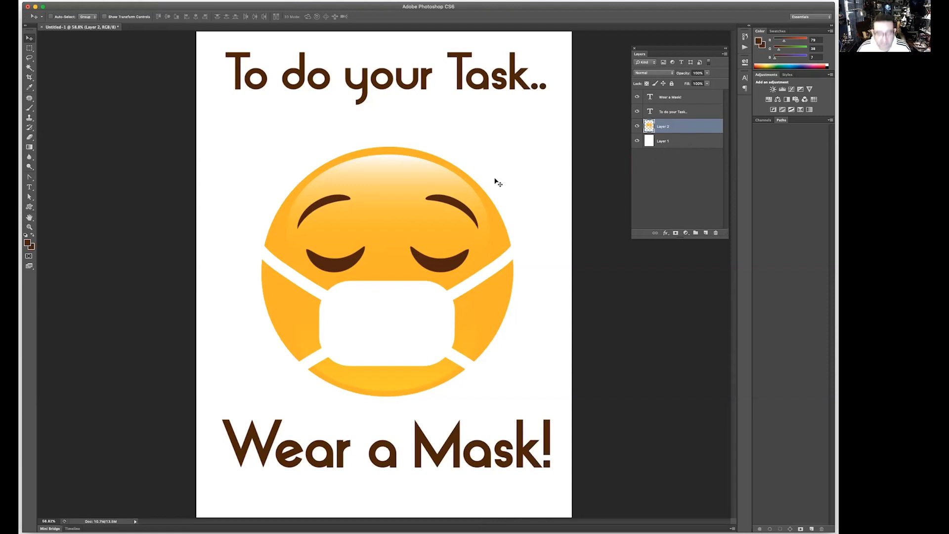
key("i")
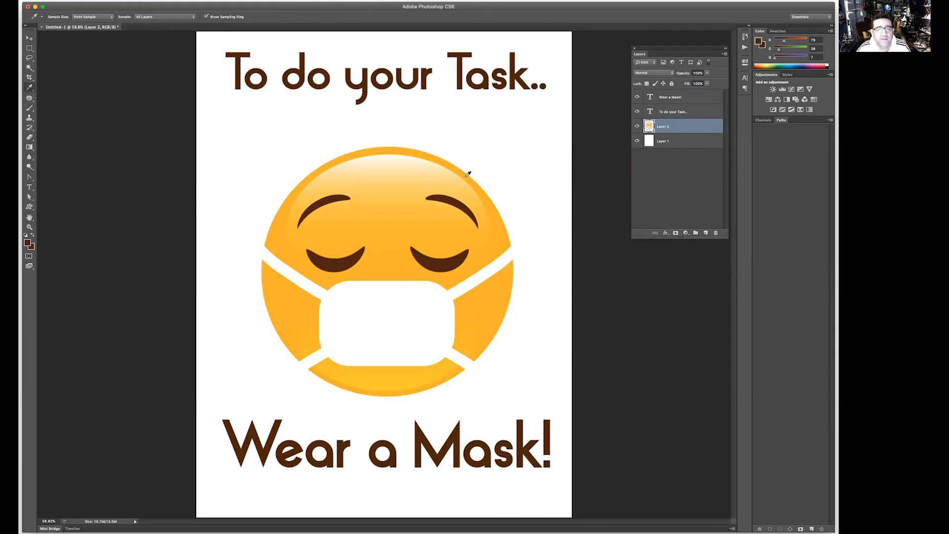
left_click_drag(463, 169, 463, 170)
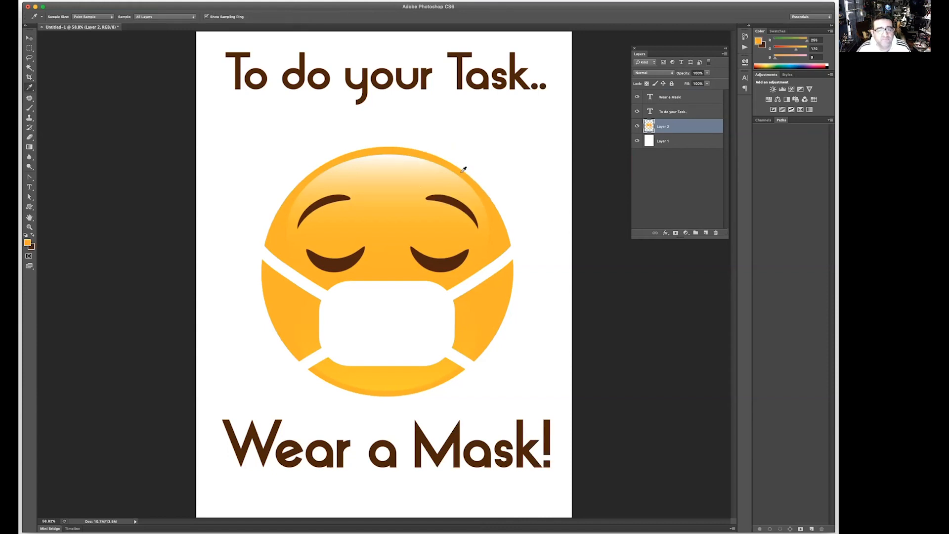
left_click(33, 236)
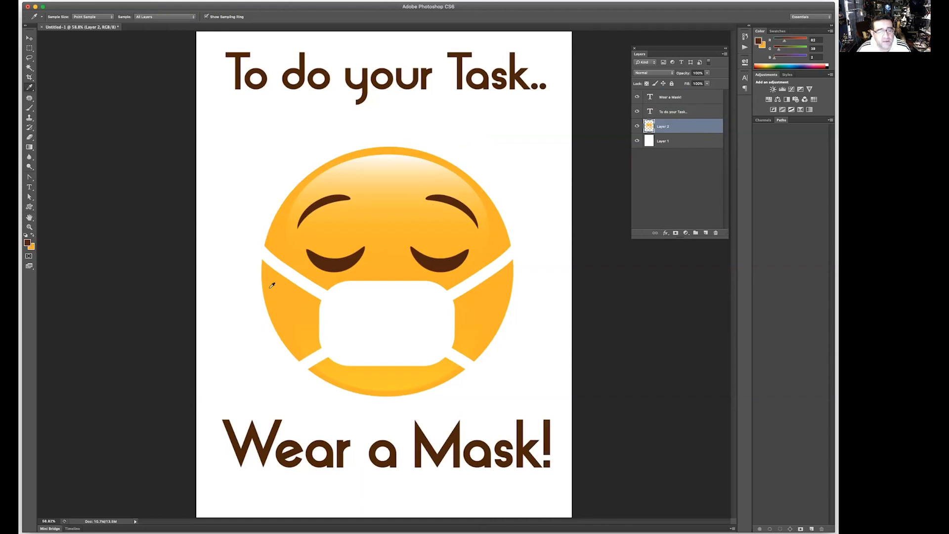
left_click_drag(402, 165, 402, 165)
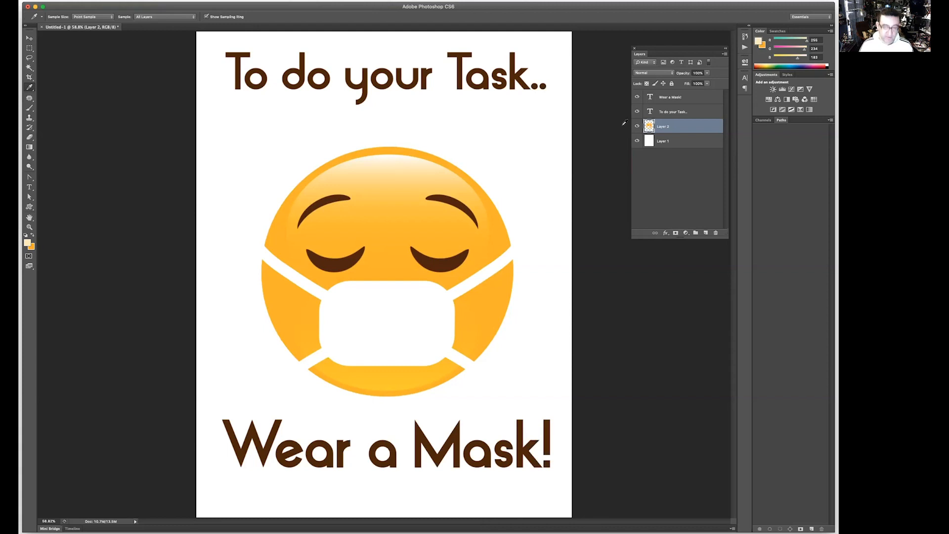
Fill Layer 1 with a reversed linear gradient of the sampled colors, redrawing it until orange rises from the bottom to just below the emoji
key("g")
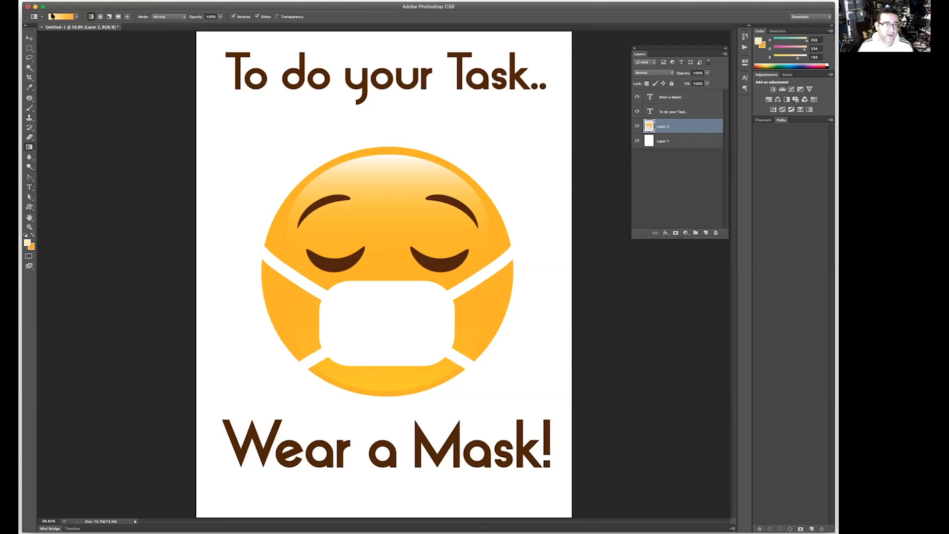
left_click(76, 17)
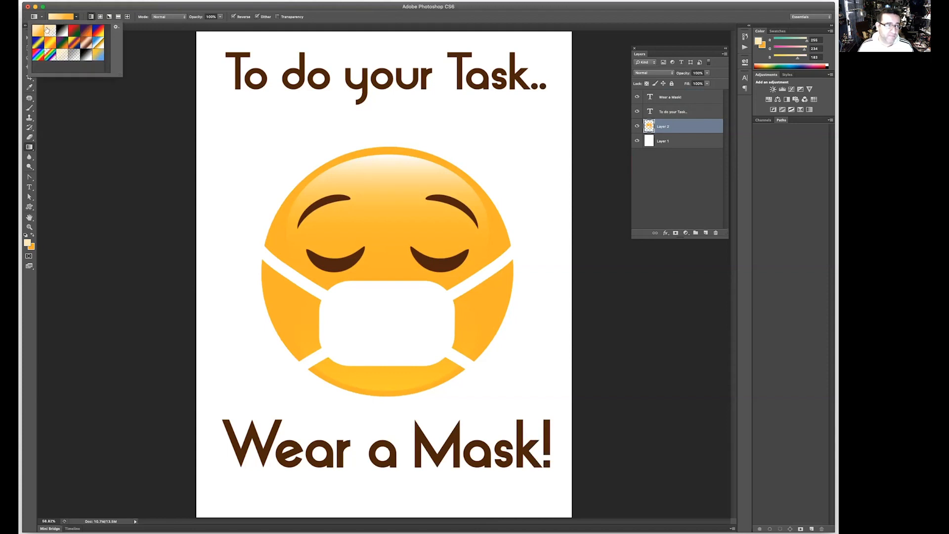
left_click(76, 17)
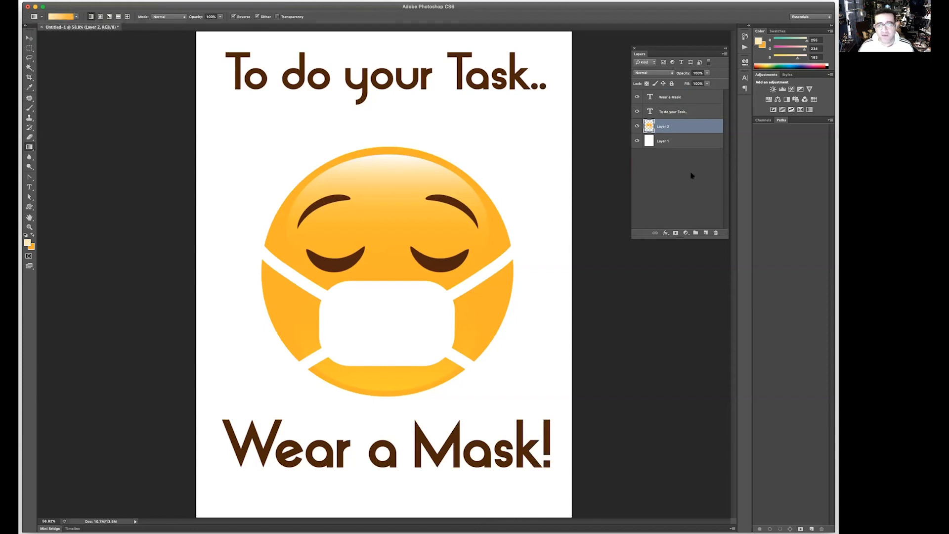
left_click(689, 144)
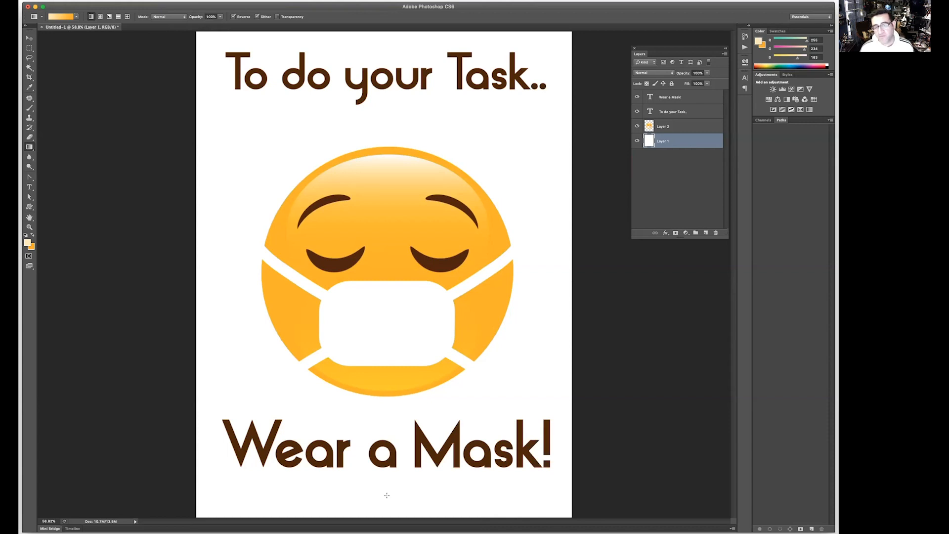
left_click_drag(387, 495, 408, 309)
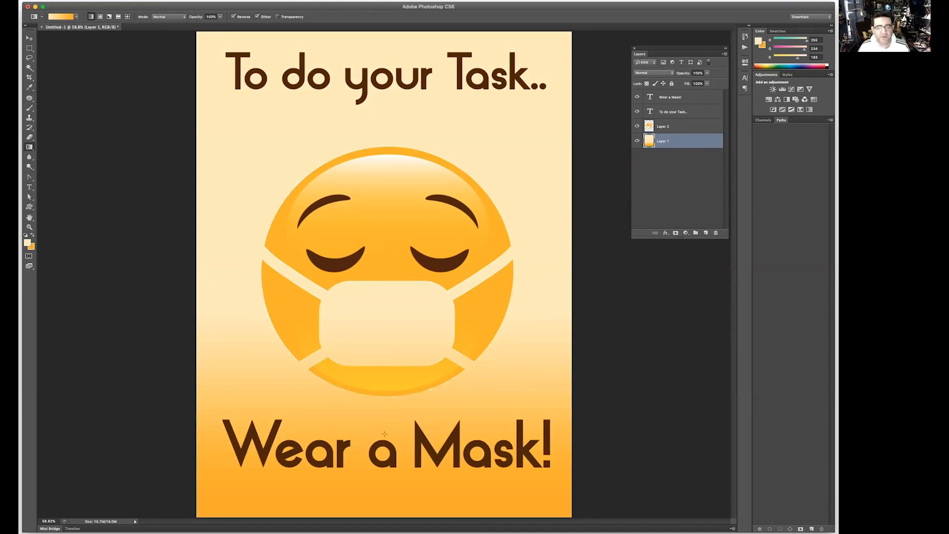
left_click_drag(387, 495, 389, 377)
left_click_drag(394, 479, 392, 360)
left_click_drag(389, 440, 389, 371)
left_click_drag(381, 464, 380, 381)
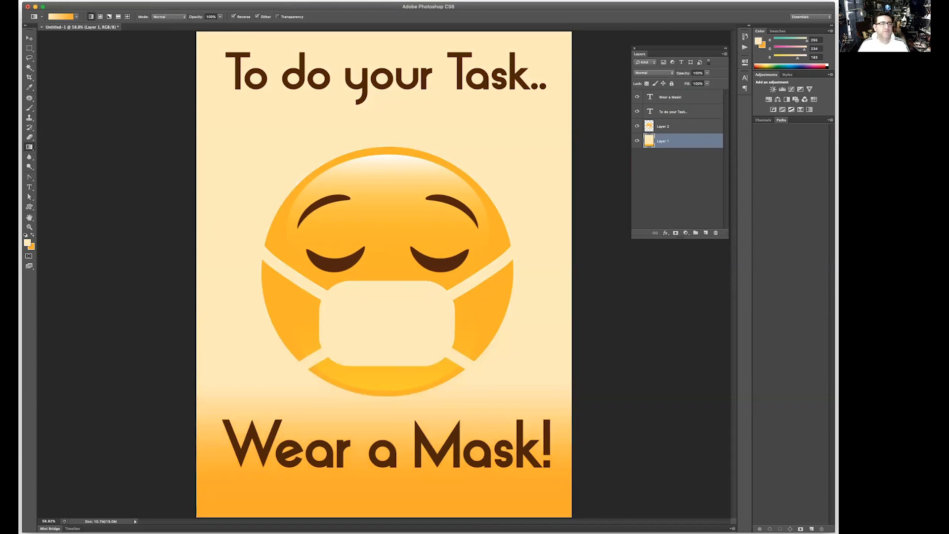
key("v")
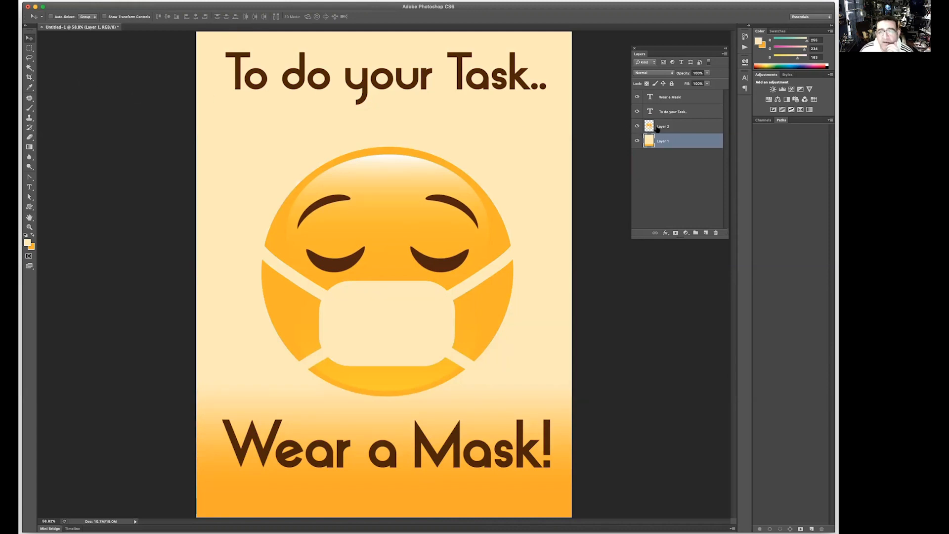
Examine the emoji's lower edge on Layer 2 up close for stray pixels against the gradient
left_click(675, 129)
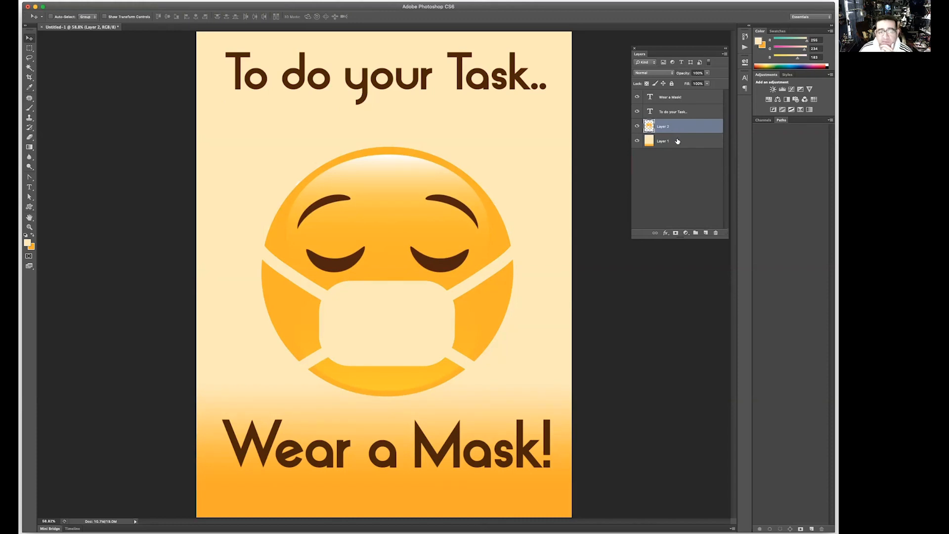
key("z")
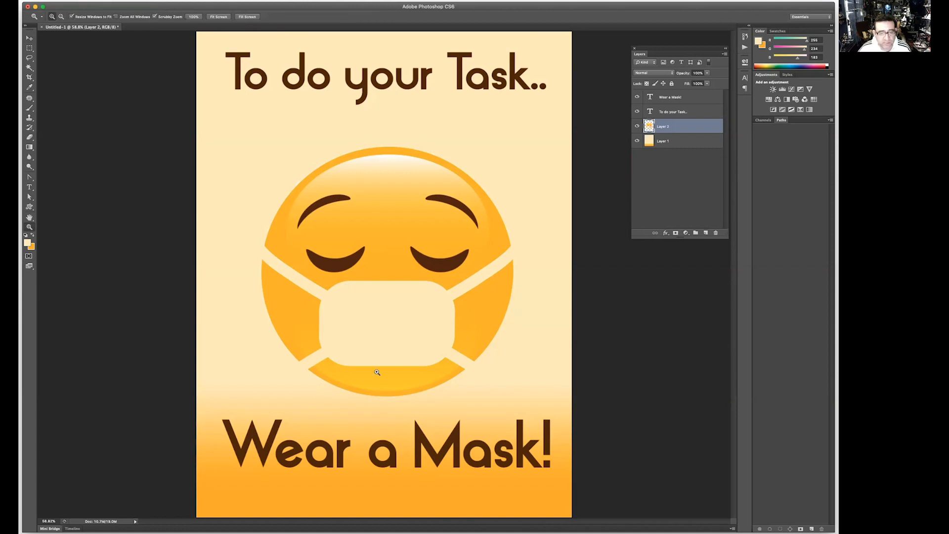
left_click(393, 398)
left_click(389, 399)
left_click(381, 398)
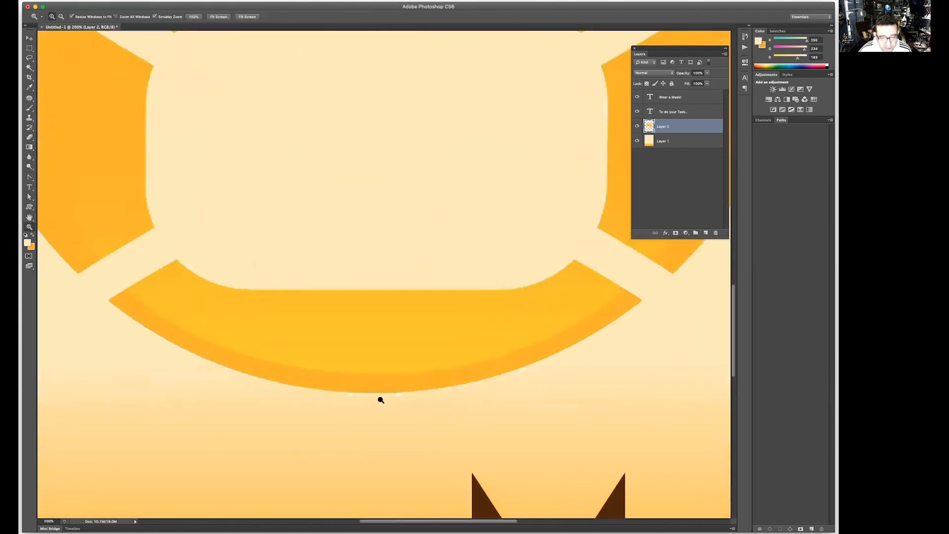
left_click(352, 398)
left_click(334, 395)
left_click(335, 392)
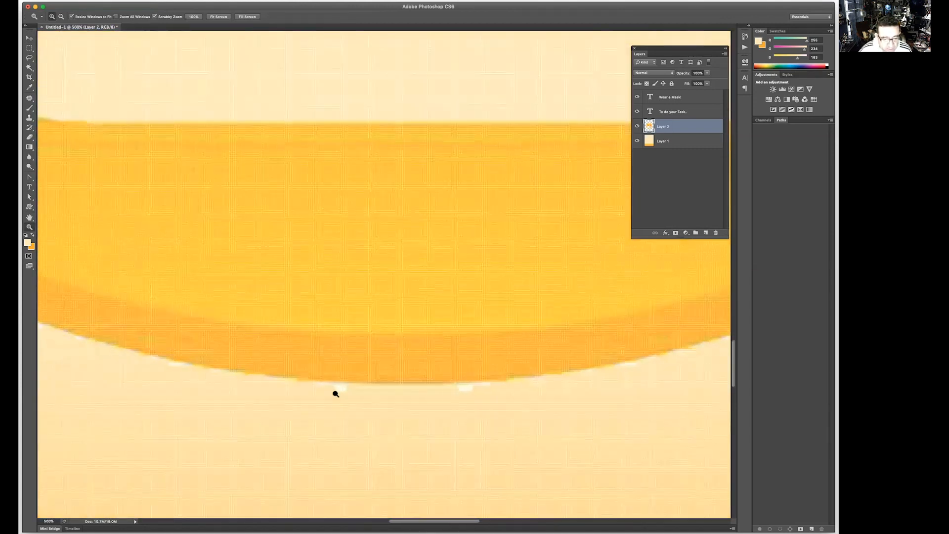
left_click(336, 391)
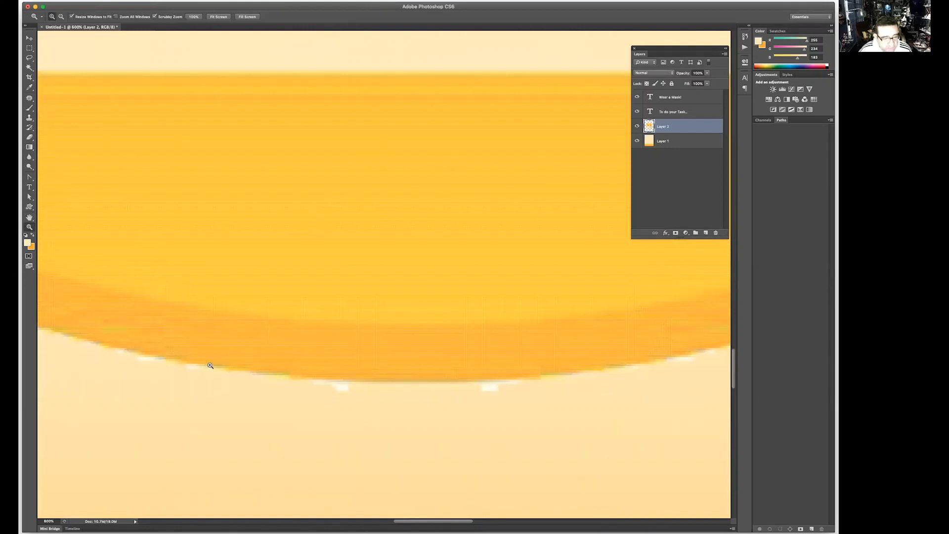
key("super+0")
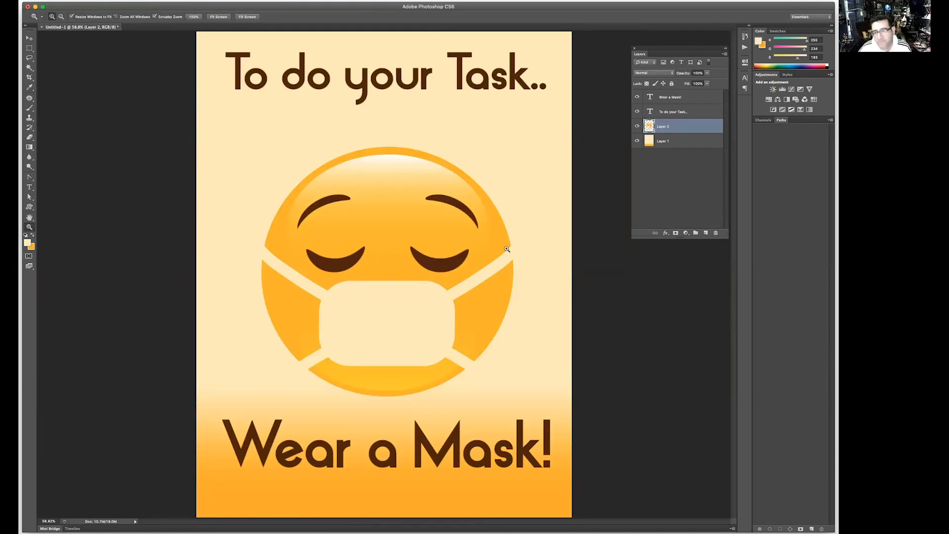
Hide and show the emoji on Layer 2 to compare the poster with and without it
left_click(693, 145)
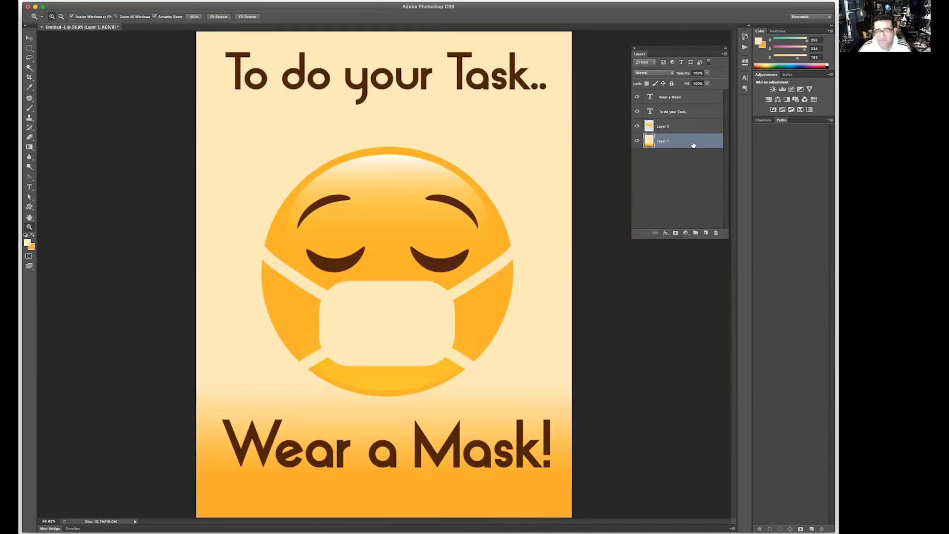
left_click(688, 134)
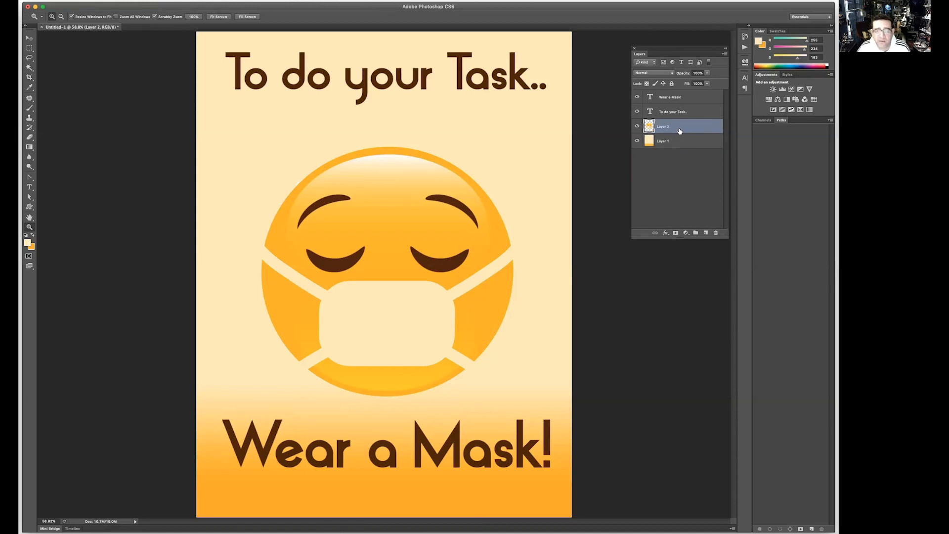
left_click(637, 127)
left_click(637, 127)
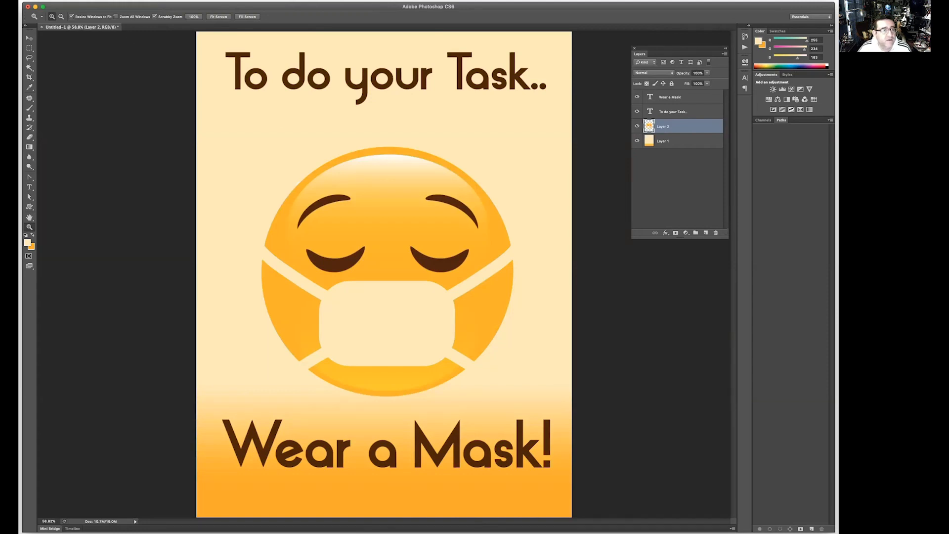
Try a white Stroke layer style around the emoji on Layer 2, with a larger size and reduced opacity
left_click(104, 0)
mouse_move(130, 42)
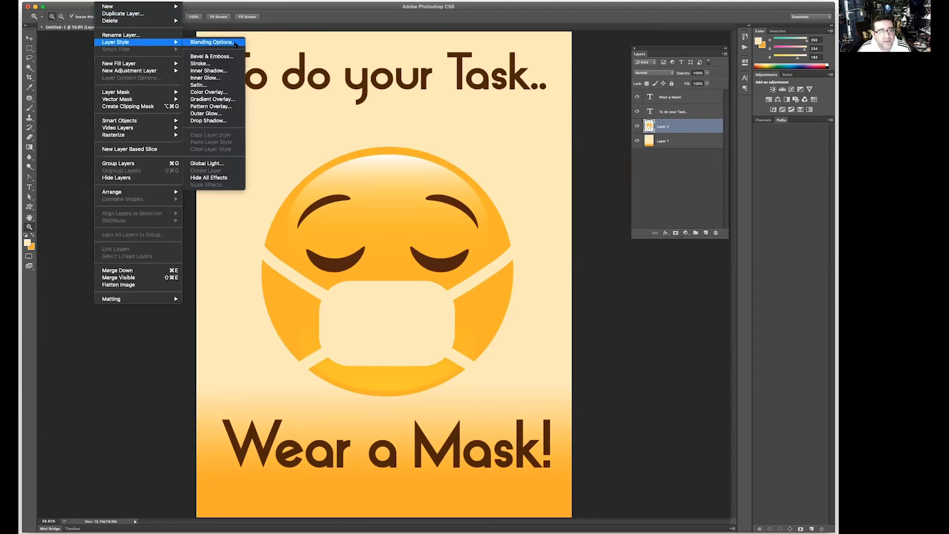
left_click(229, 65)
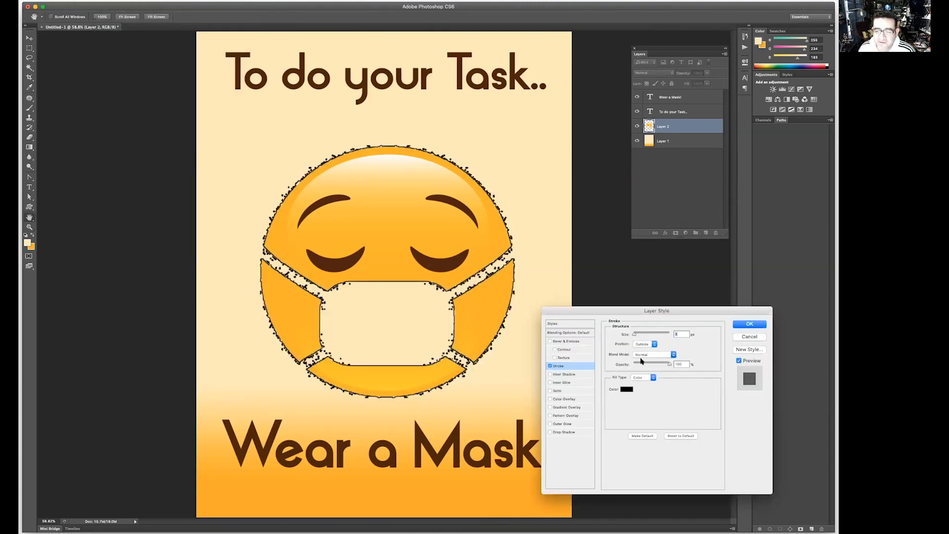
left_click(627, 389)
left_click(423, 304)
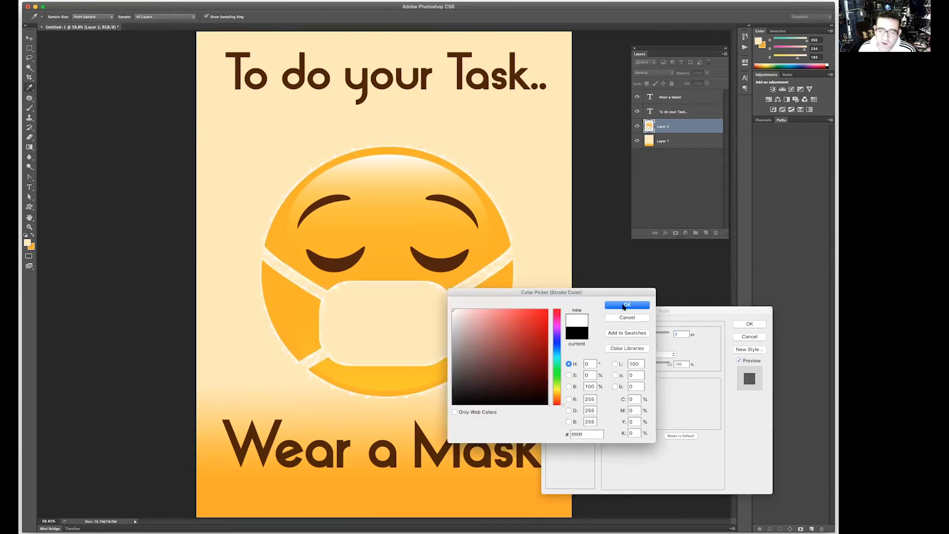
left_click(625, 304)
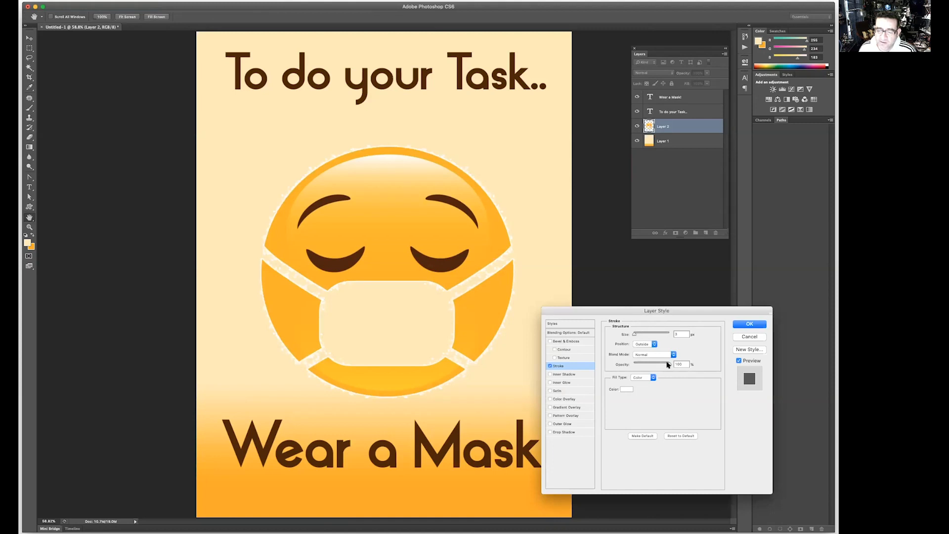
left_click_drag(635, 334, 647, 335)
left_click_drag(669, 365, 642, 367)
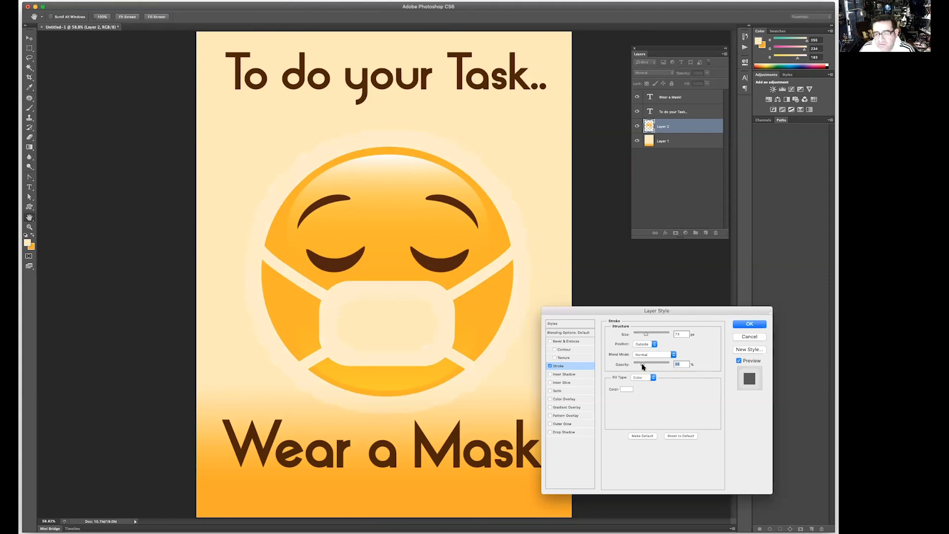
Try the emoji stroke at the Inside and Center positions with a smaller size, and discard the layer style
left_click(644, 345)
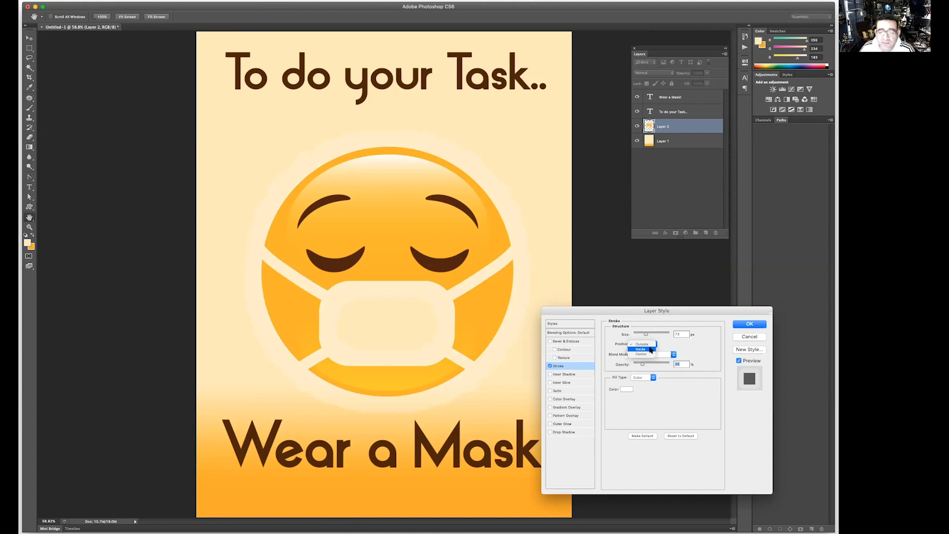
left_click(650, 350)
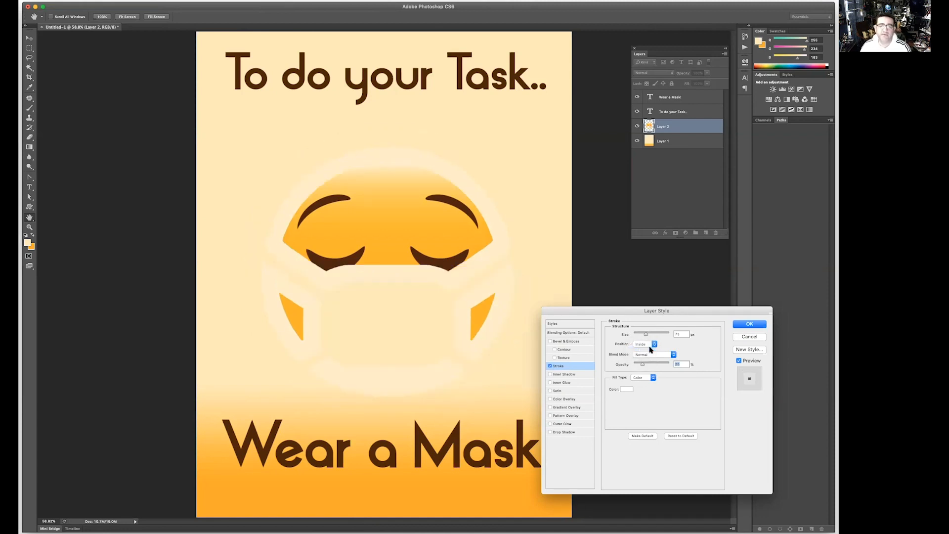
left_click(650, 347)
left_click(646, 348)
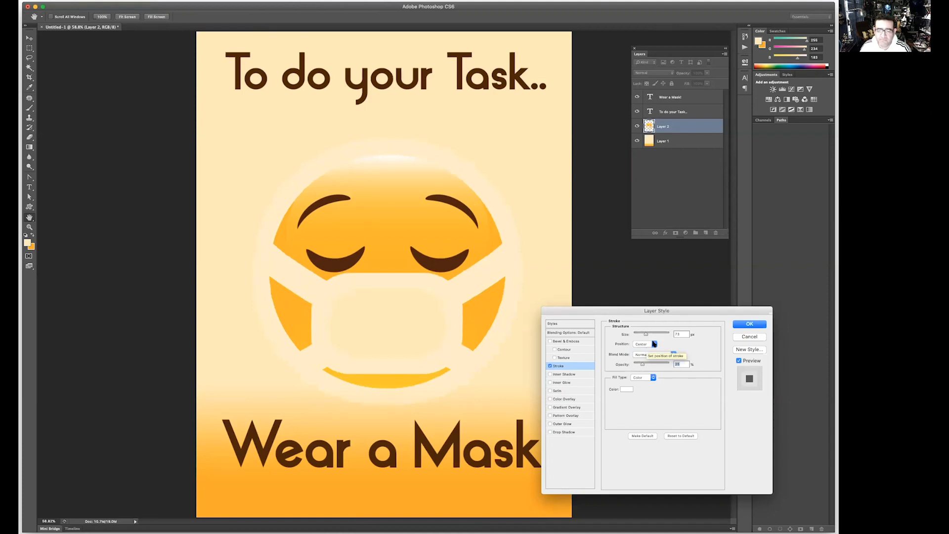
left_click_drag(646, 334, 643, 335)
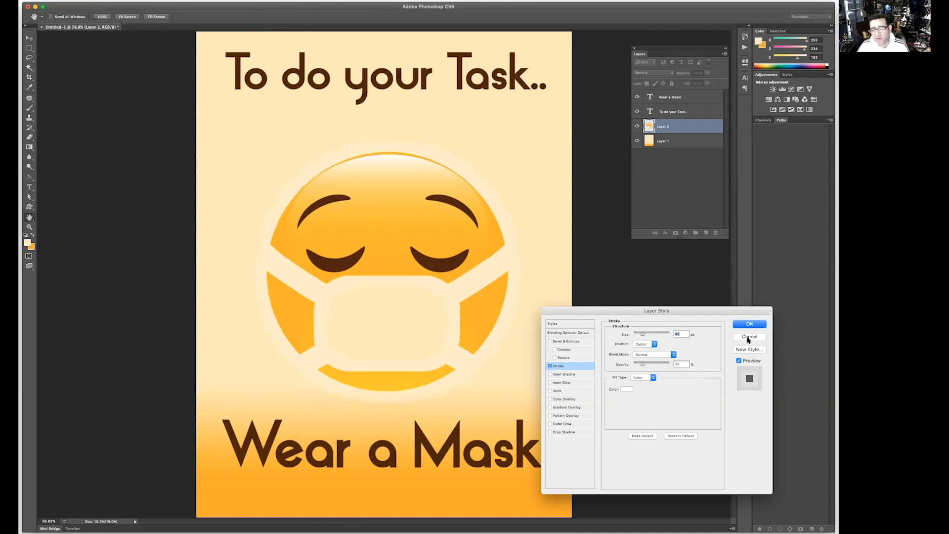
key("Escape")
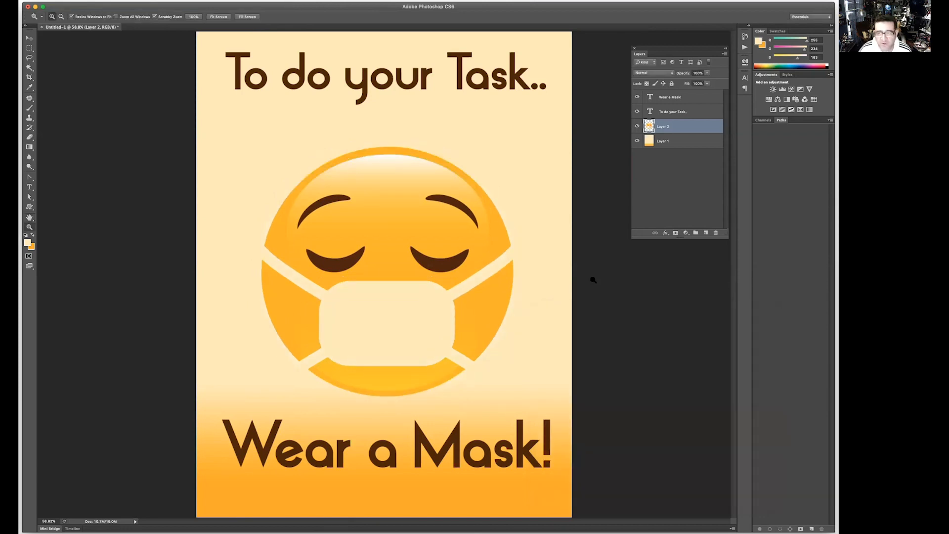
Add a new layer above the gradient on Layer 1 and make a circular selection slightly larger than the emoji
left_click(698, 142)
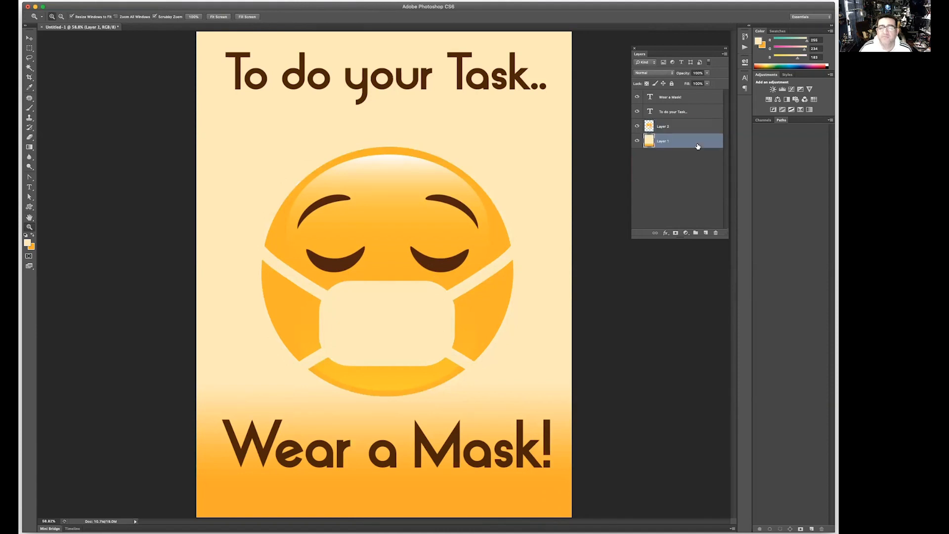
left_click(706, 232)
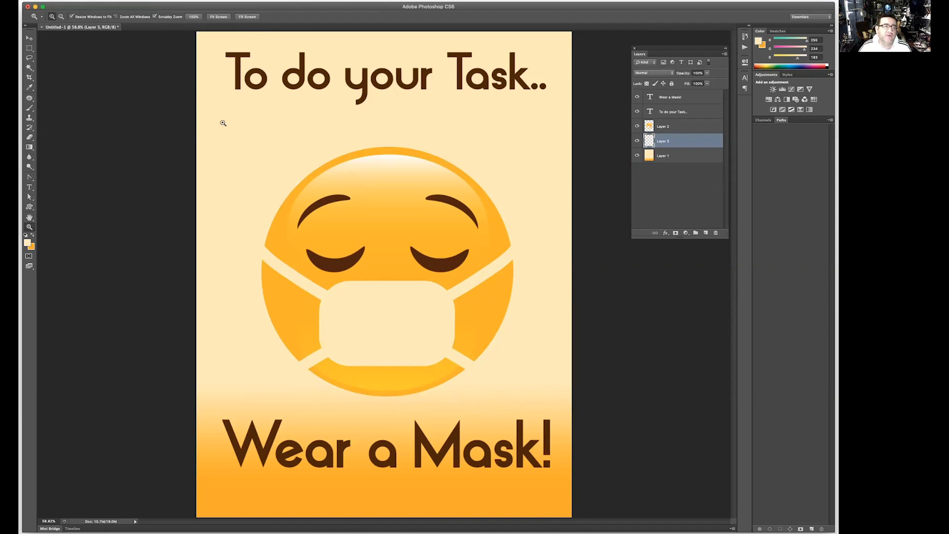
left_click_drag(31, 52, 44, 55)
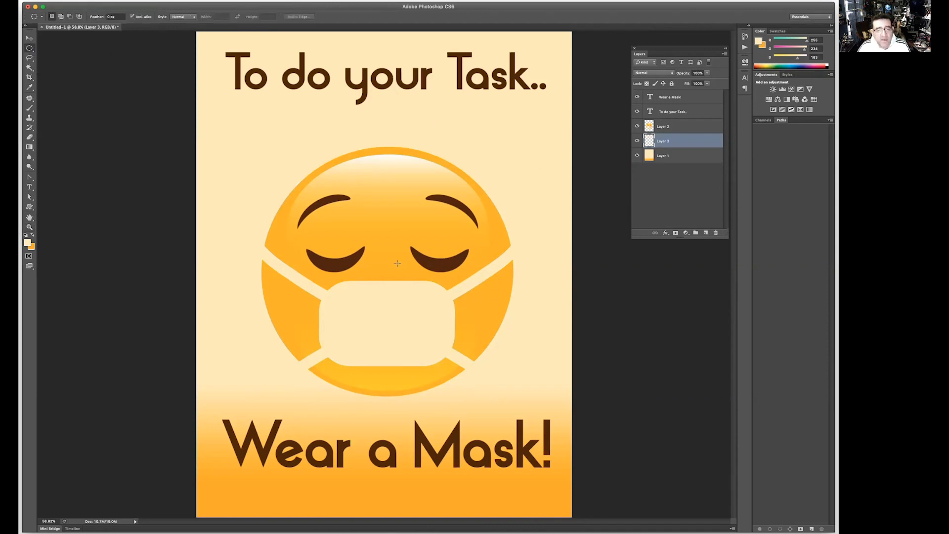
left_click_drag(387, 263, 512, 127)
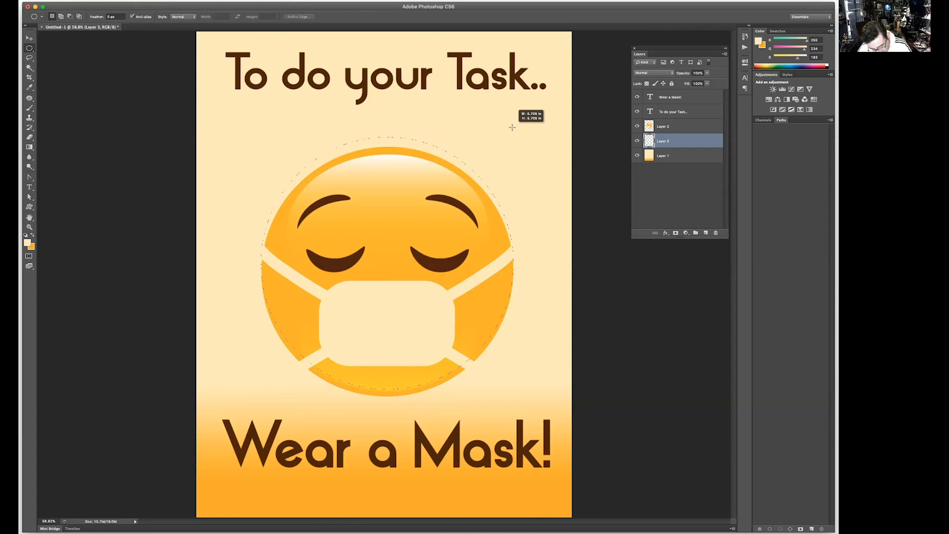
left_click_drag(512, 128, 520, 124)
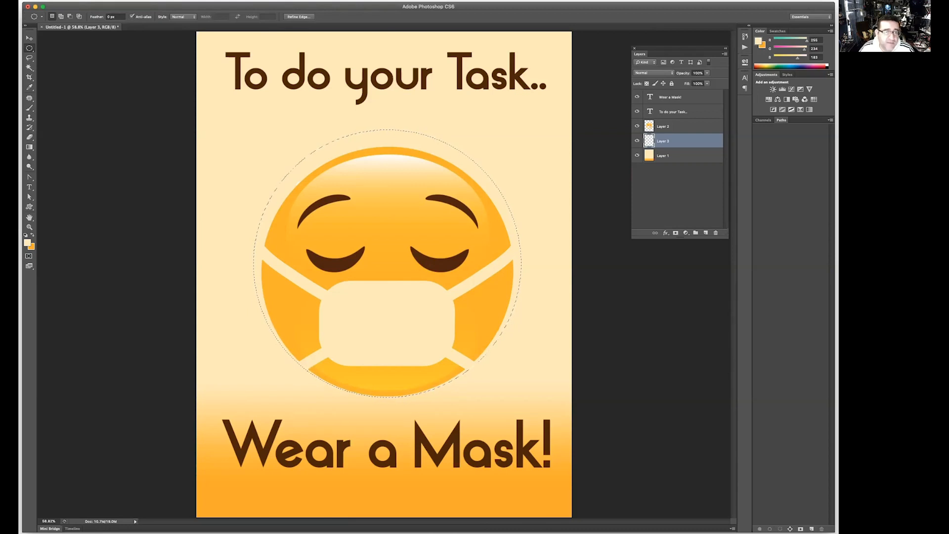
Fill the circular selection on the new layer with white in Normal mode at 100% opacity
left_click(64, 1)
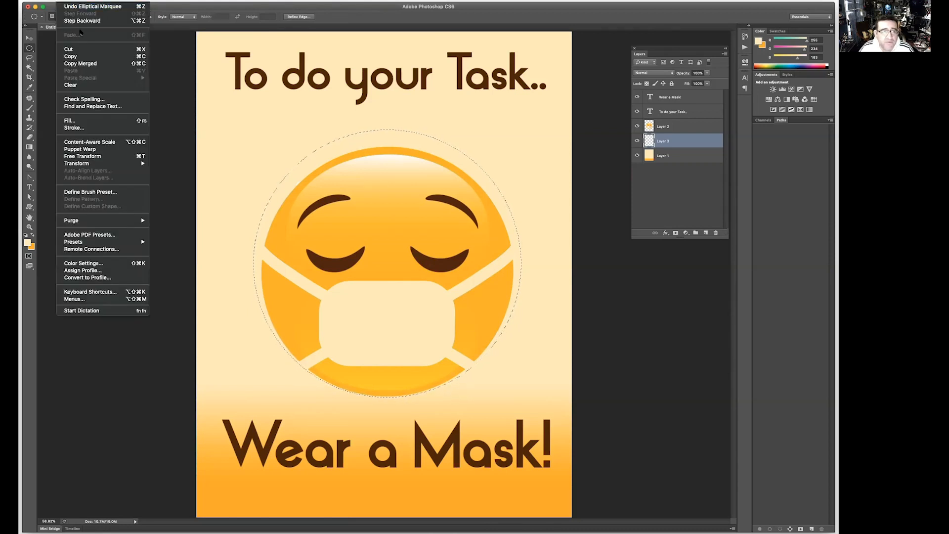
left_click(88, 120)
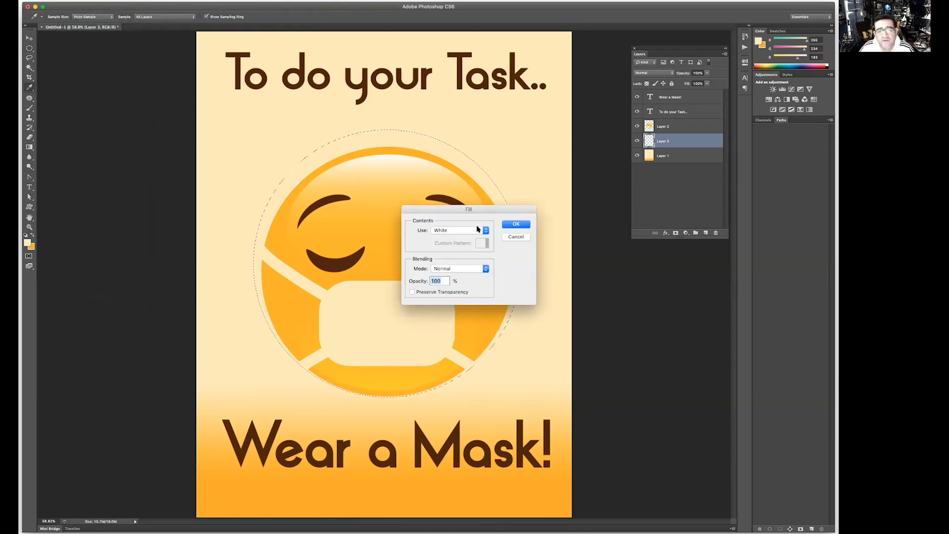
left_click(514, 225)
Check the white circle's upper edge up close and clear the selection around it
left_click(29, 38)
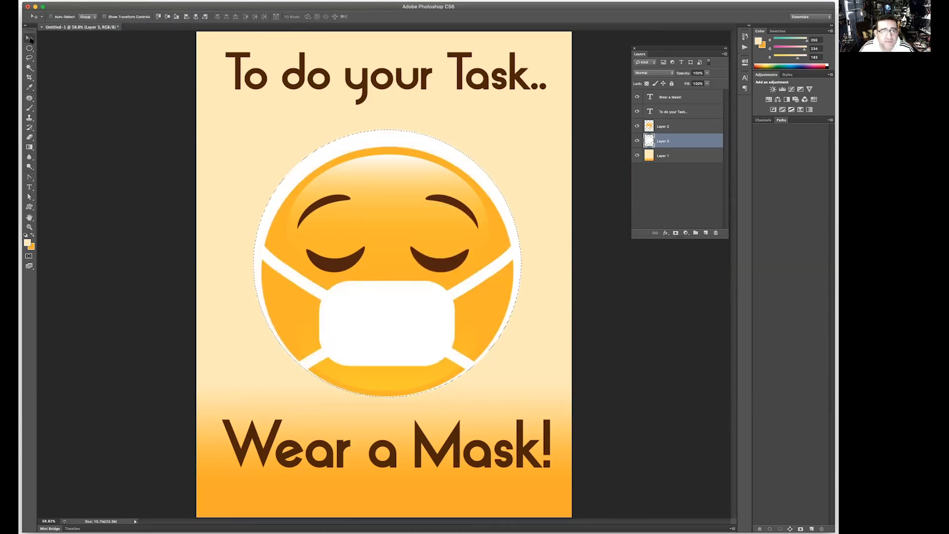
key("z")
left_click(322, 144)
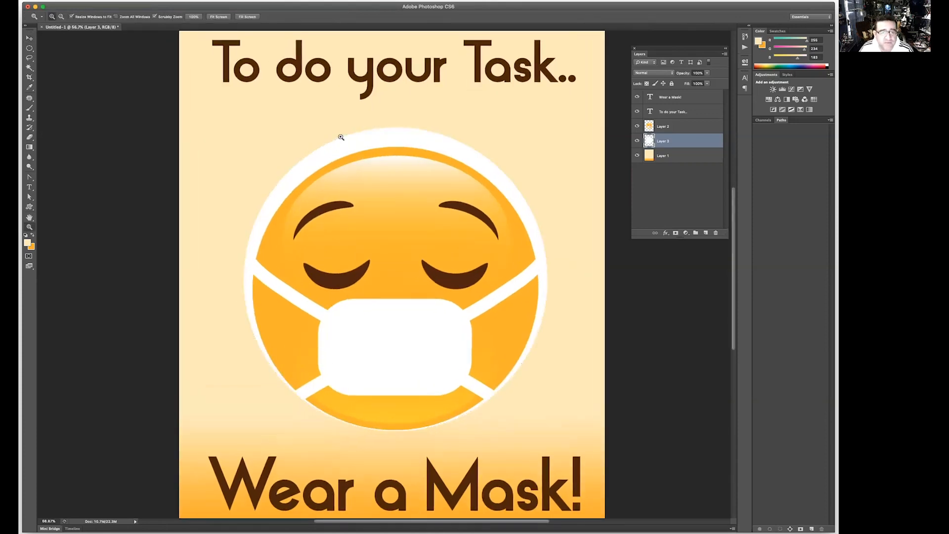
left_click(341, 137)
left_click(350, 138)
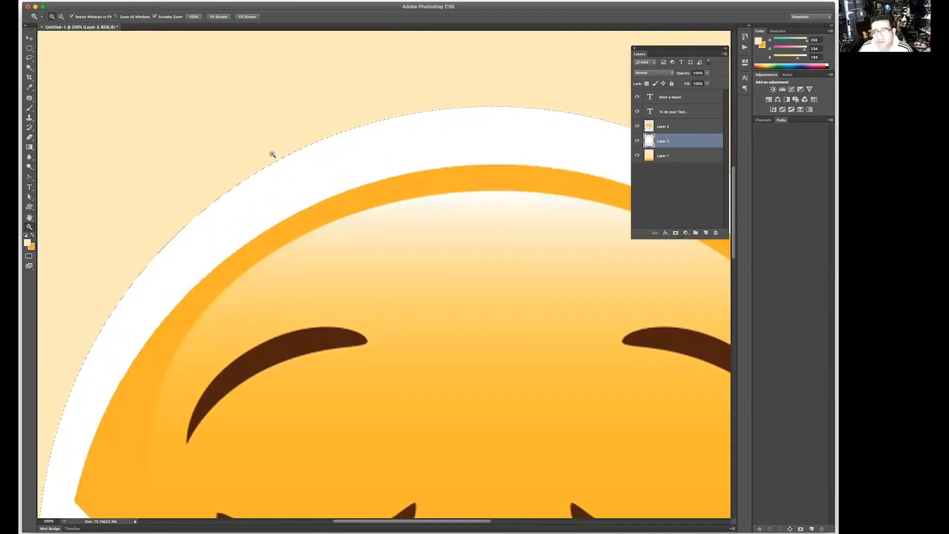
left_click(145, 1)
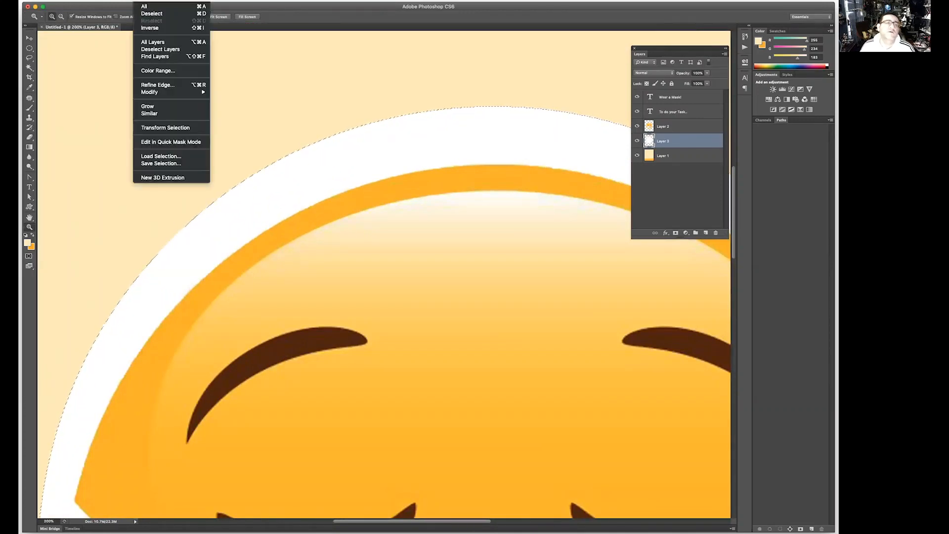
left_click(166, 14)
Move the white circle on Layer 3 down to center it behind the emoji with an even white border
left_click(30, 38)
key("super+minus")
key("super+minus")
key("super+minus")
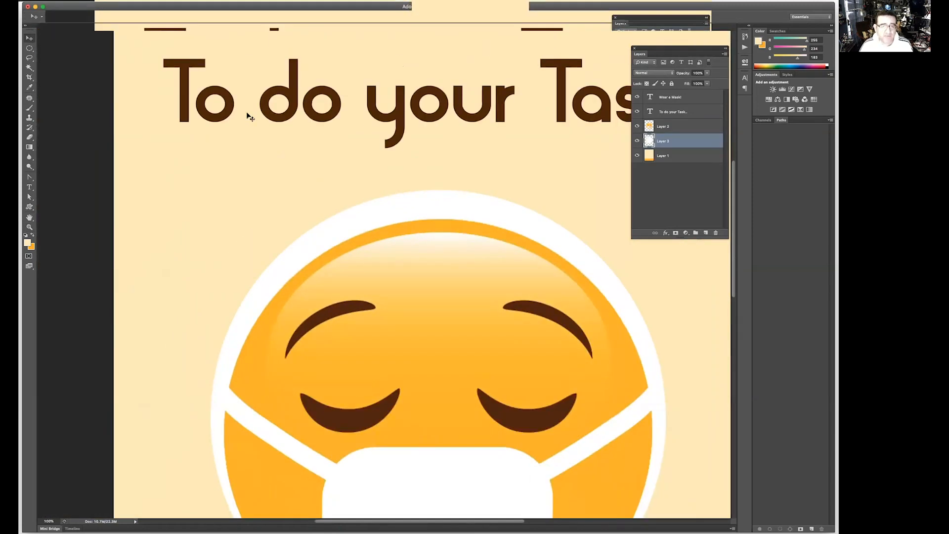
left_click_drag(383, 159, 384, 168)
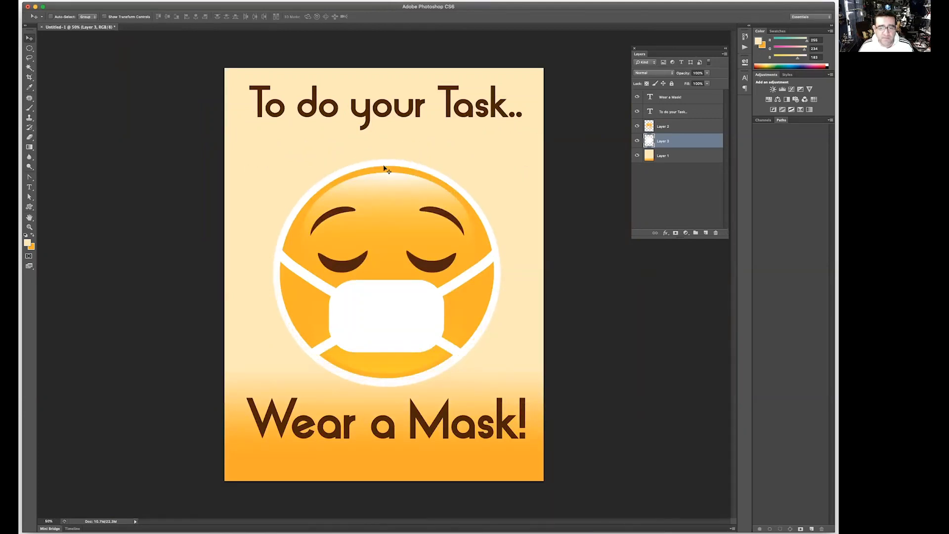
Nudge the "Wear a Mask!" text straight down to widen the gap between it and the white circle
left_click(694, 99)
left_click(637, 97)
left_click(637, 97)
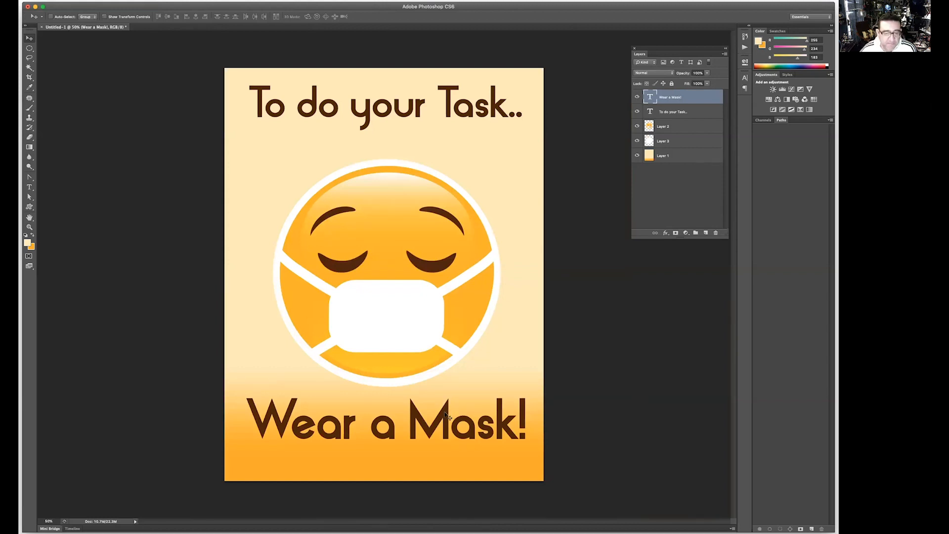
key("Down")
key("Down")
key("Down")
key("Down")
key("Down")
key("Down")
key("Down")
key("Down")
key("Down")
key("Down")
key("Down")
key("Down")
key("Down")
key("Down")
key("Down")
key("Down")
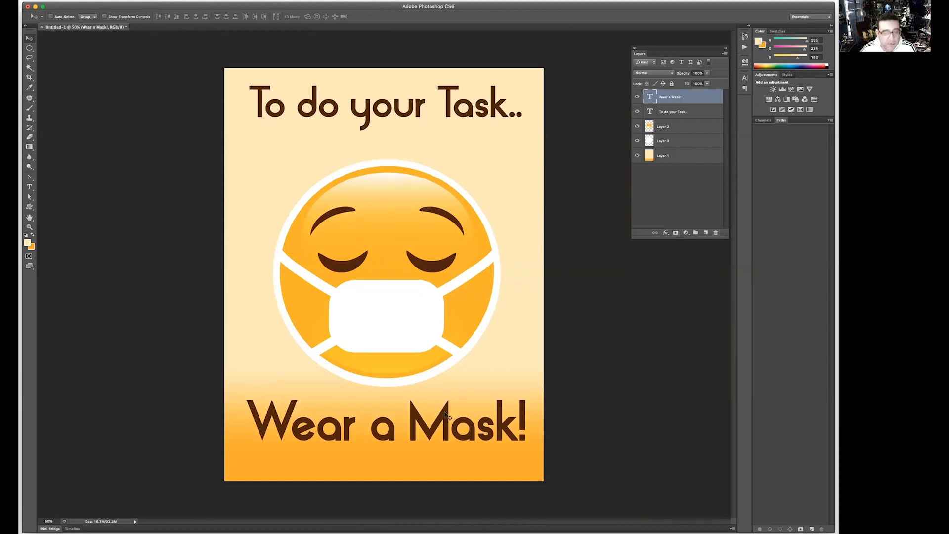
key("Down")
key("Down")
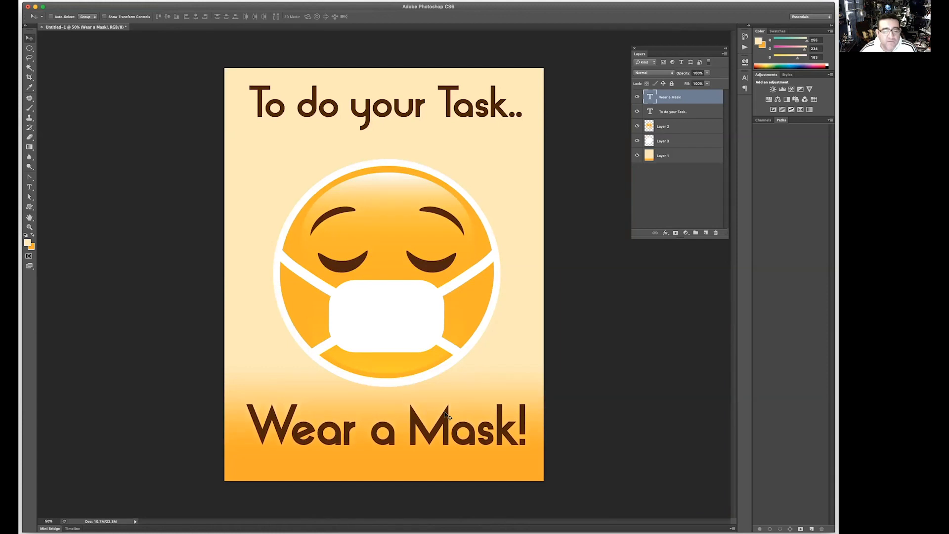
key("Down")
key("Down")
key("Down")
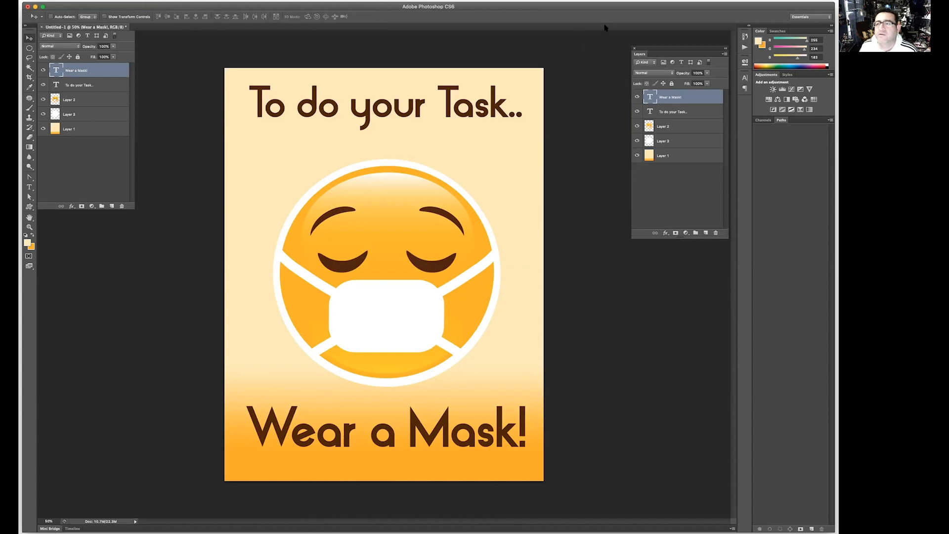
left_click(553, 147)
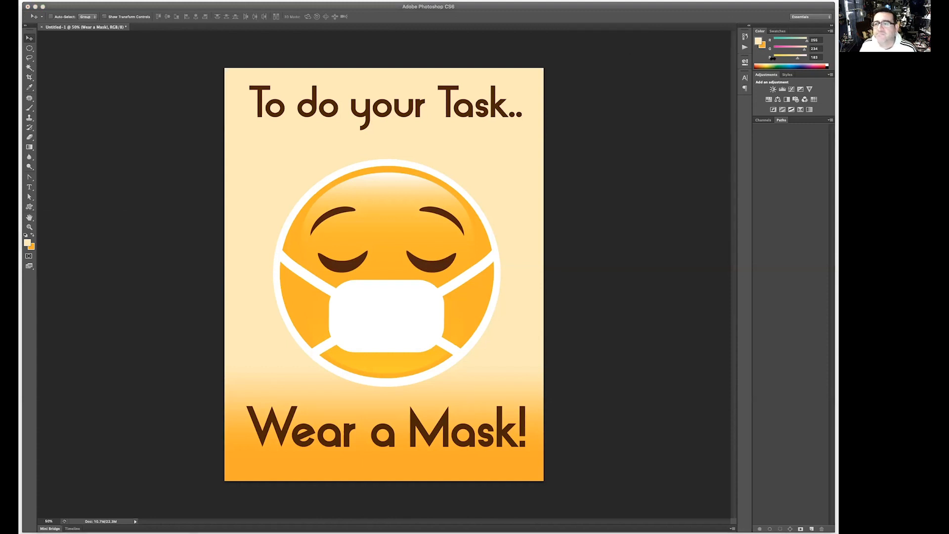